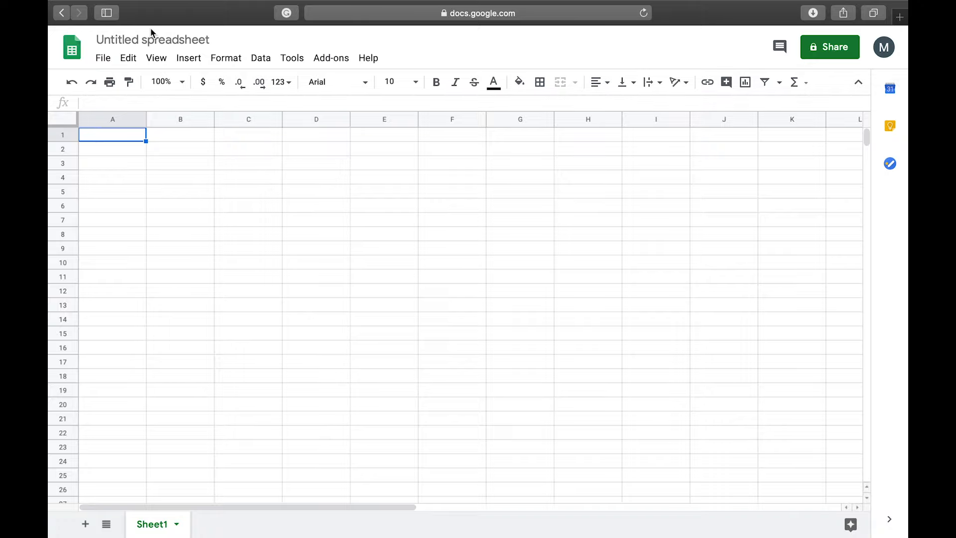
# Rename the untitled spreadsheet as "Monthly Money Management".
pyautogui.click(152, 39)
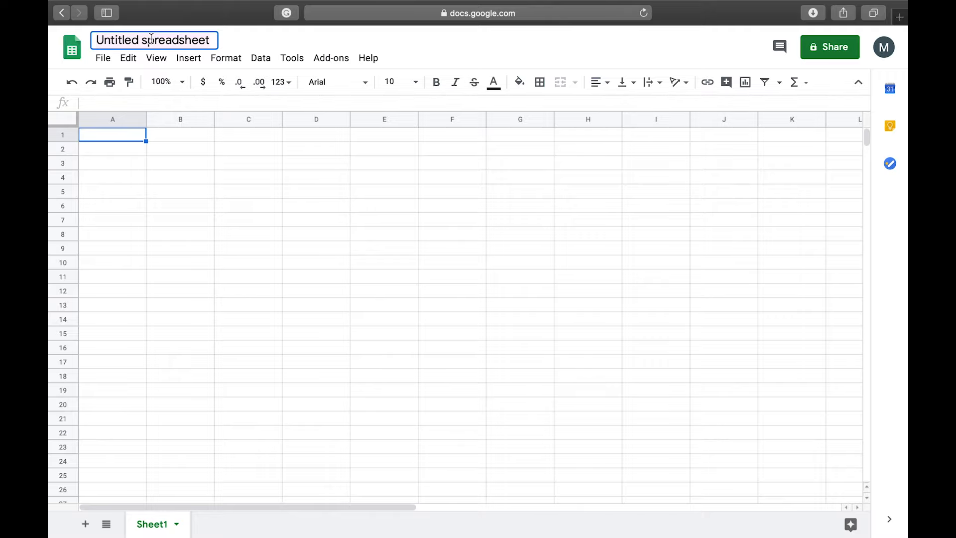
pyautogui.write('Monthly Money')
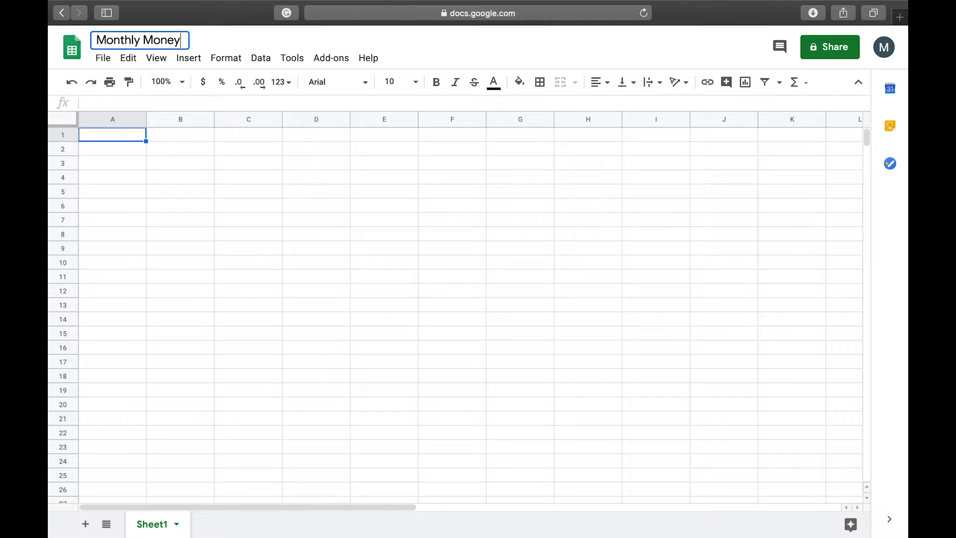
pyautogui.write(' Management')
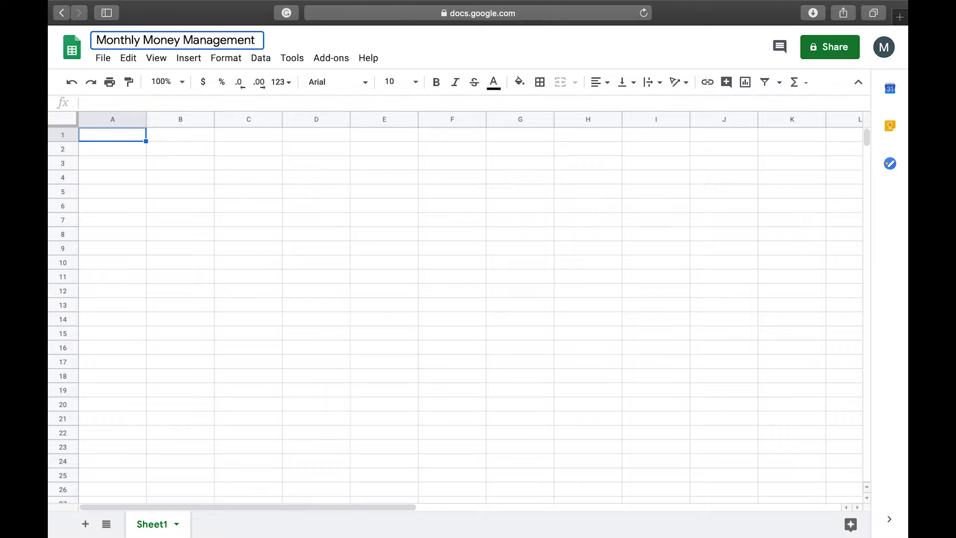
# Enter the column headers Item #, Item, Category and Amount in cells A1 through D1.
pyautogui.click(118, 141)
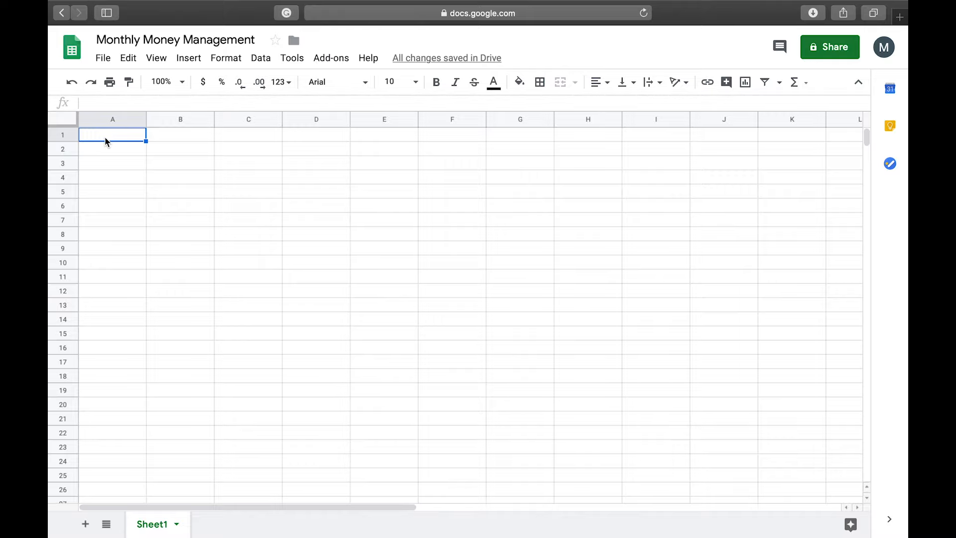
pyautogui.write('Item')
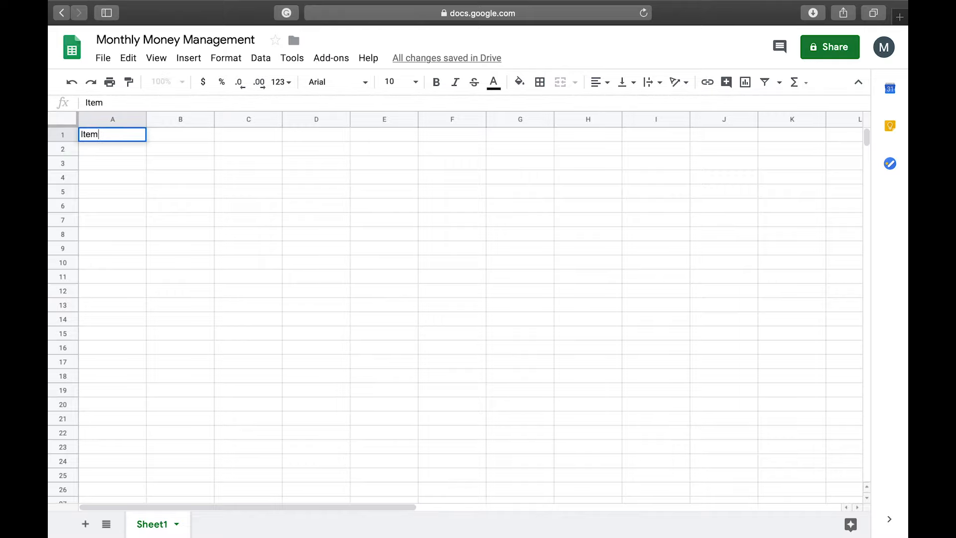
pyautogui.write(' #')
pyautogui.press('Tab')
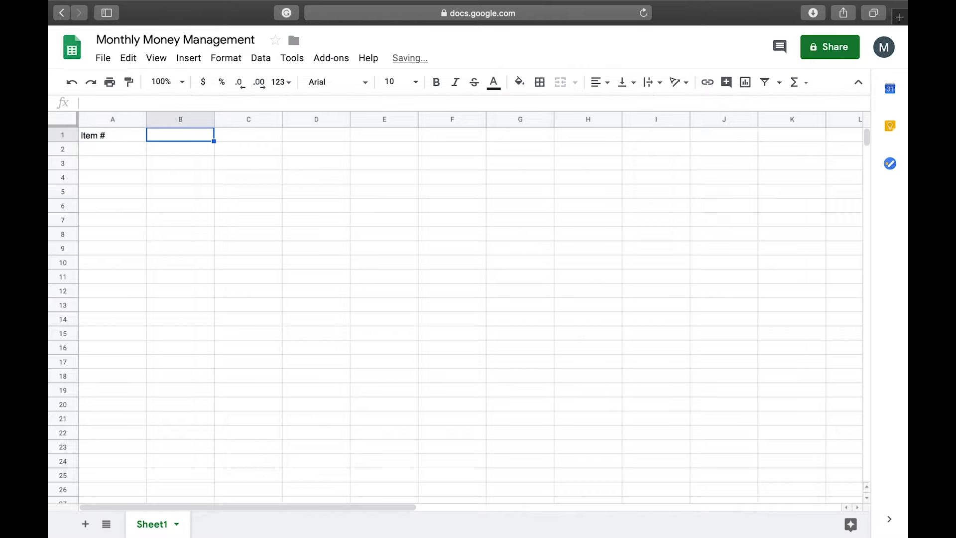
pyautogui.write('Item')
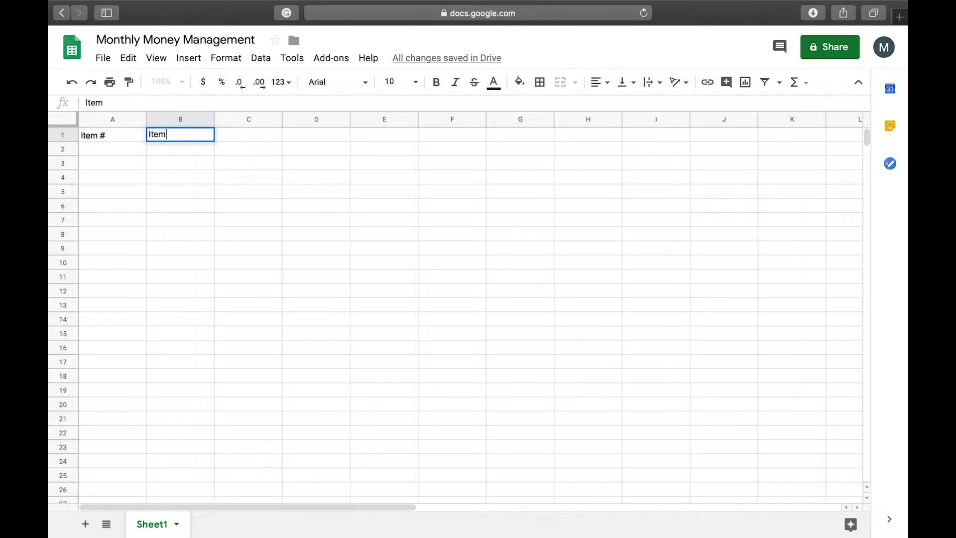
pyautogui.press('Tab')
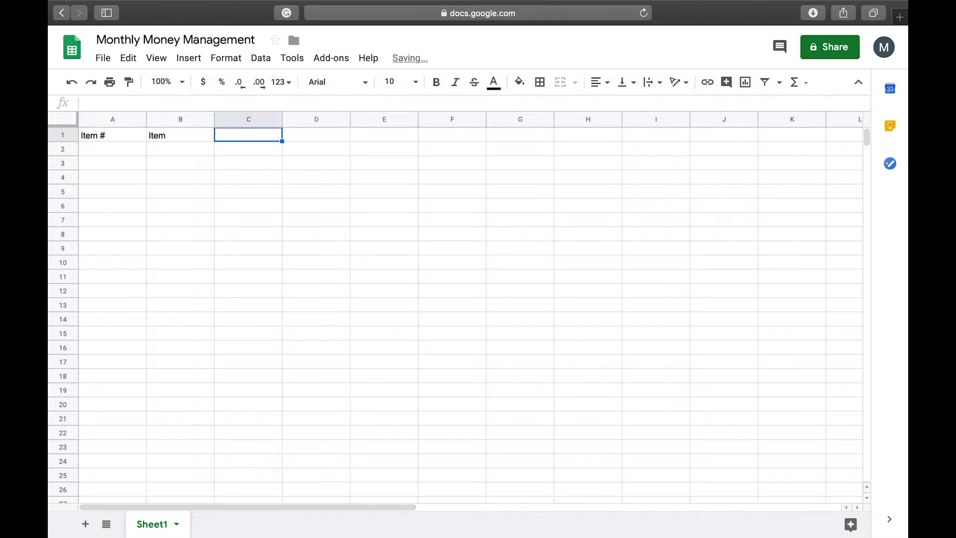
pyautogui.write('Category')
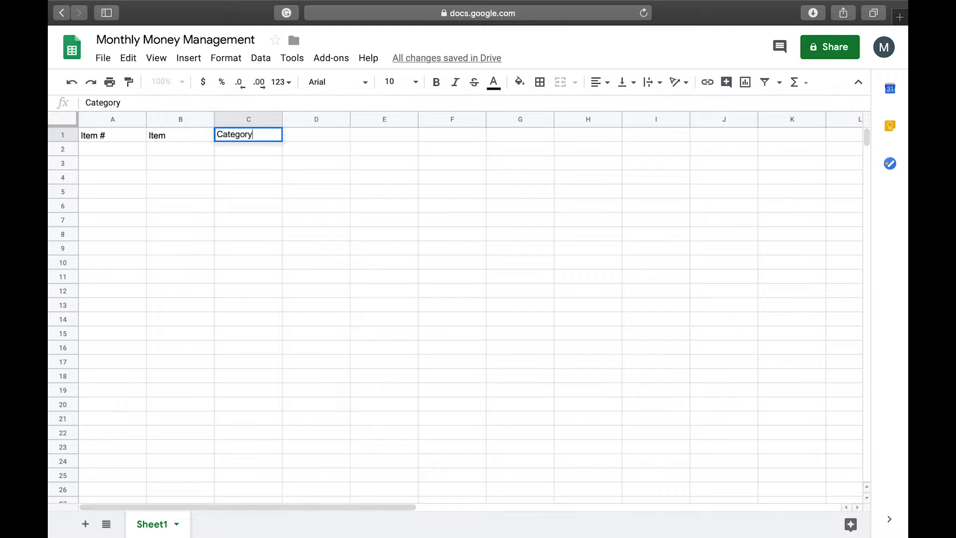
pyautogui.press('Tab')
pyautogui.write('Amount')
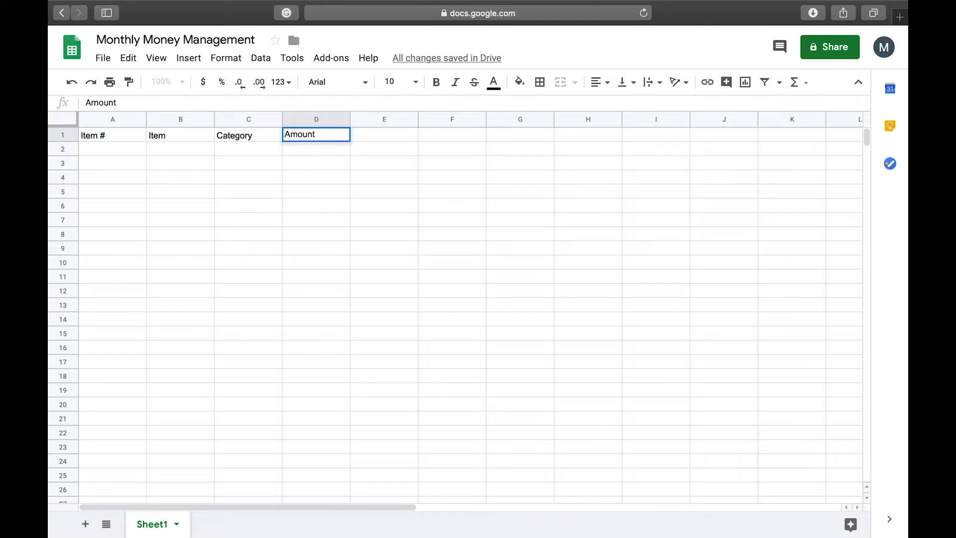
# Enter the first item numbers 1, 2 and 3 in cells A2 through A4.
pyautogui.click(102, 150)
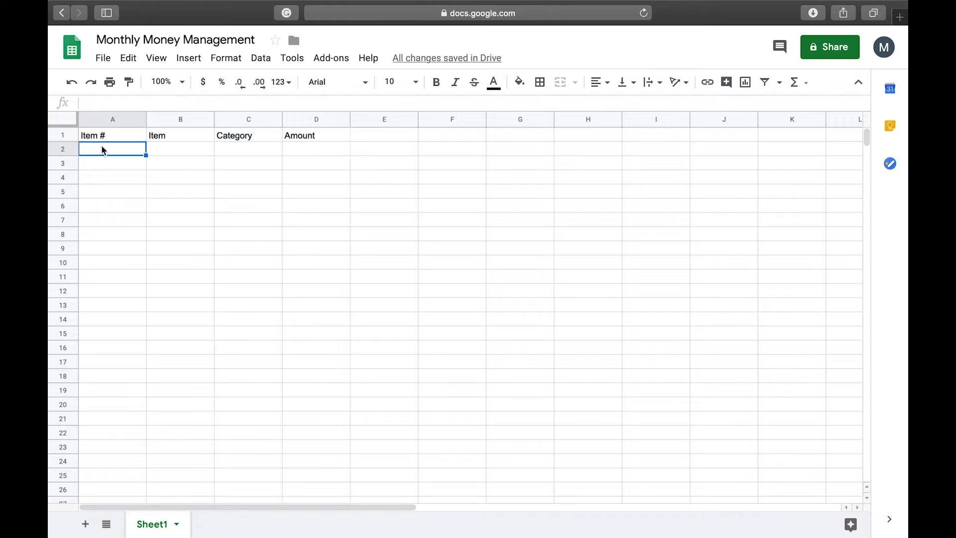
pyautogui.write('1')
pyautogui.press('Return')
pyautogui.write('2')
pyautogui.press('Return')
pyautogui.write('3')
pyautogui.press('Return')
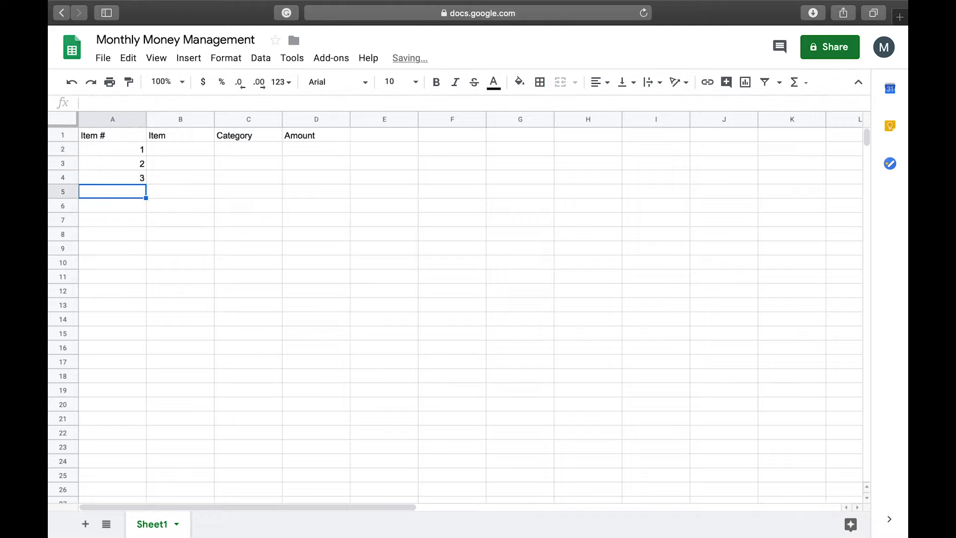
# Extend the item number series down column A to 250 in row 251.
pyautogui.moveTo(105, 151); pyautogui.dragTo(106, 250)
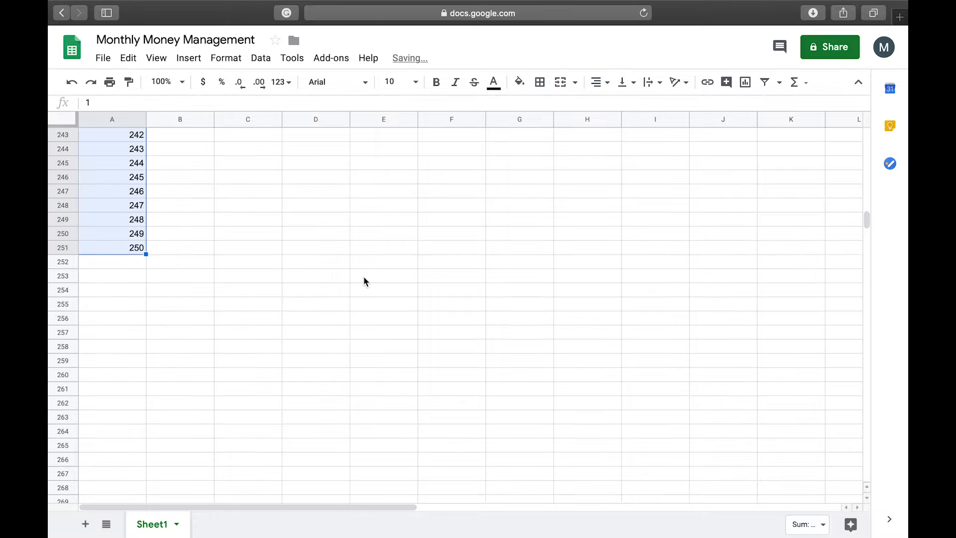
pyautogui.scroll(20, 364, 279)
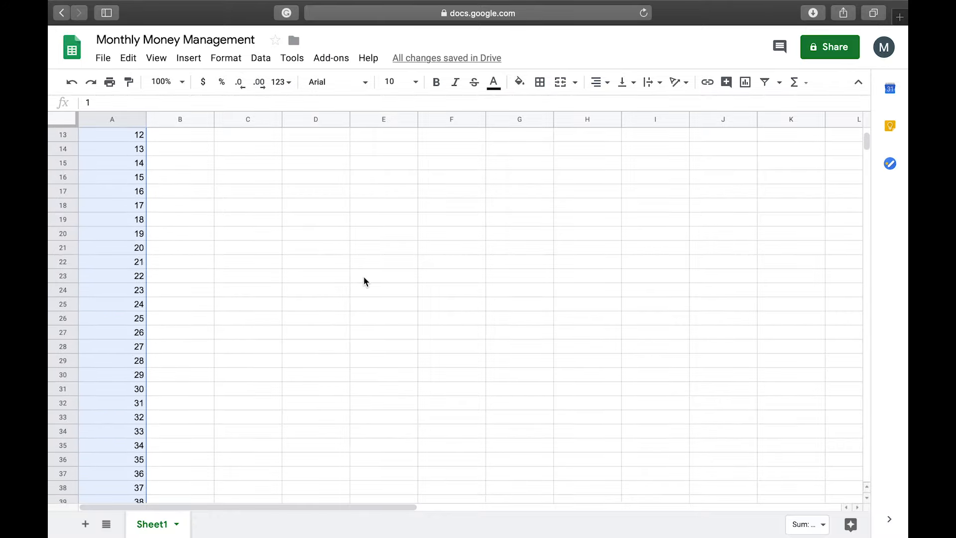
pyautogui.scroll(4, 364, 278)
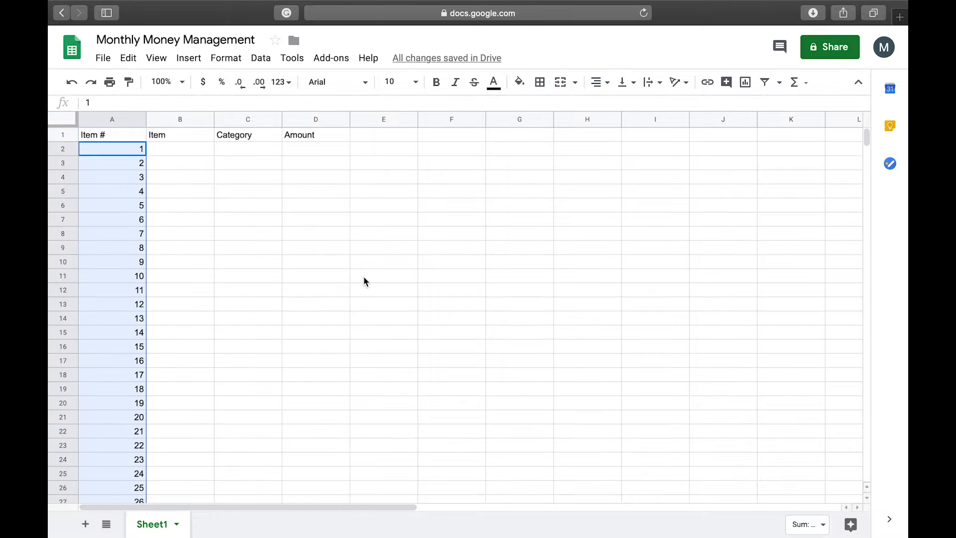
# Add the summary headers Categories in E1 and Amount in F1.
pyautogui.click(254, 149)
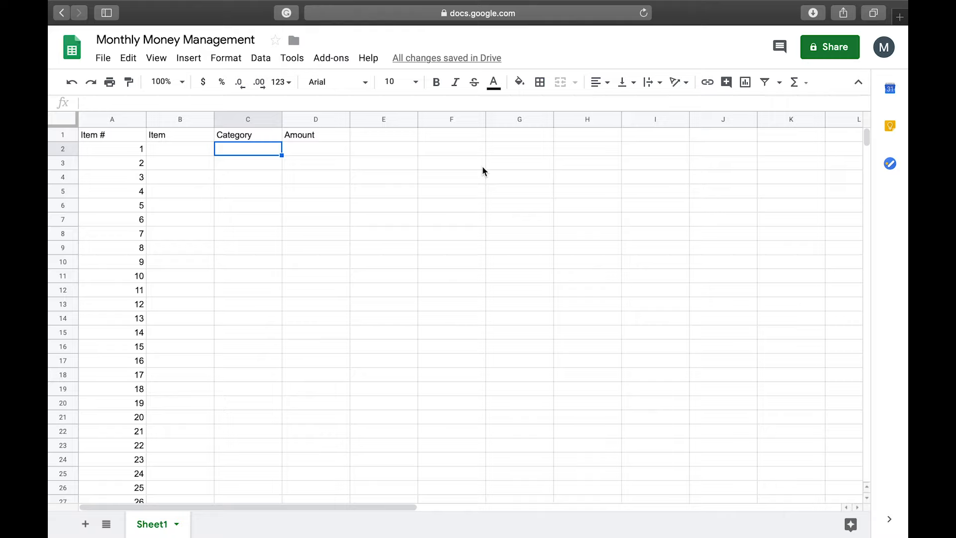
pyautogui.click(399, 140)
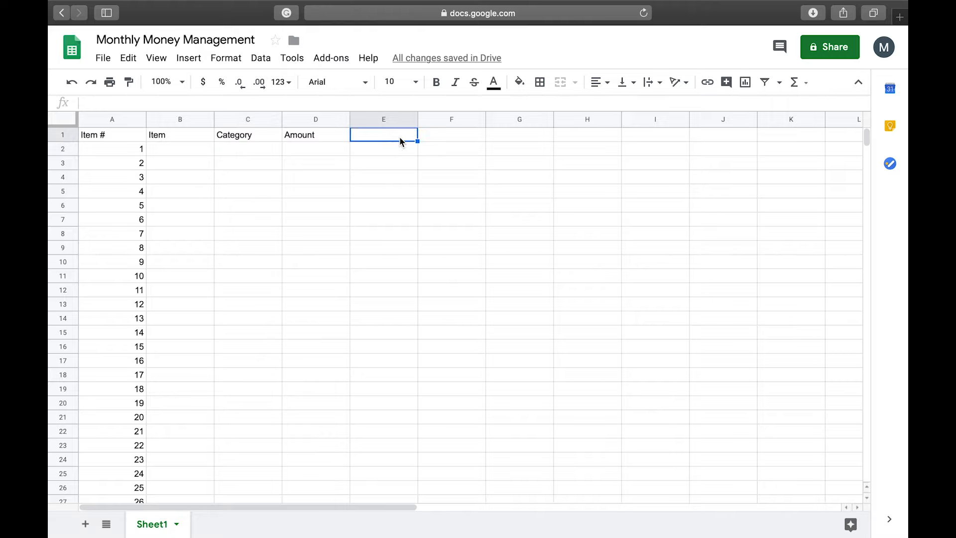
pyautogui.write('Categories')
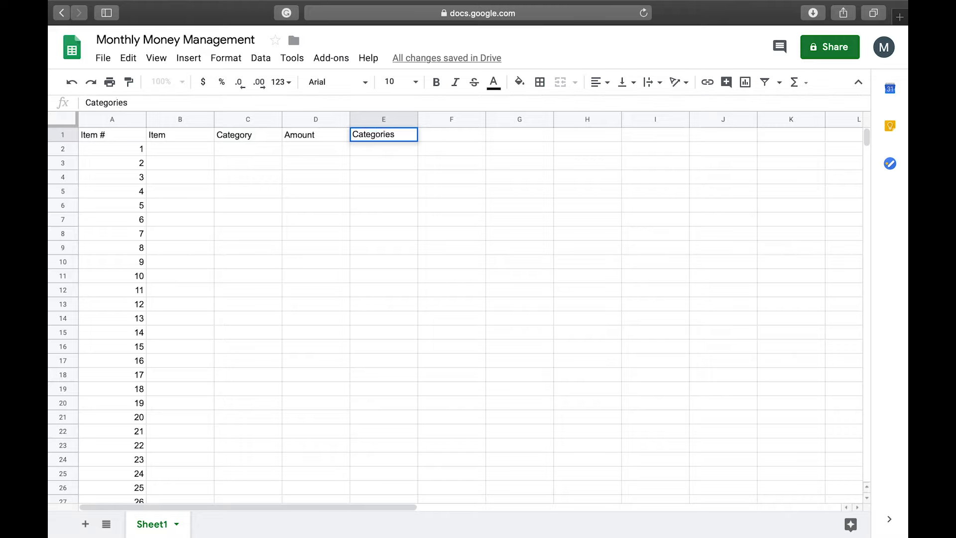
pyautogui.press('Tab')
pyautogui.write('Amount')
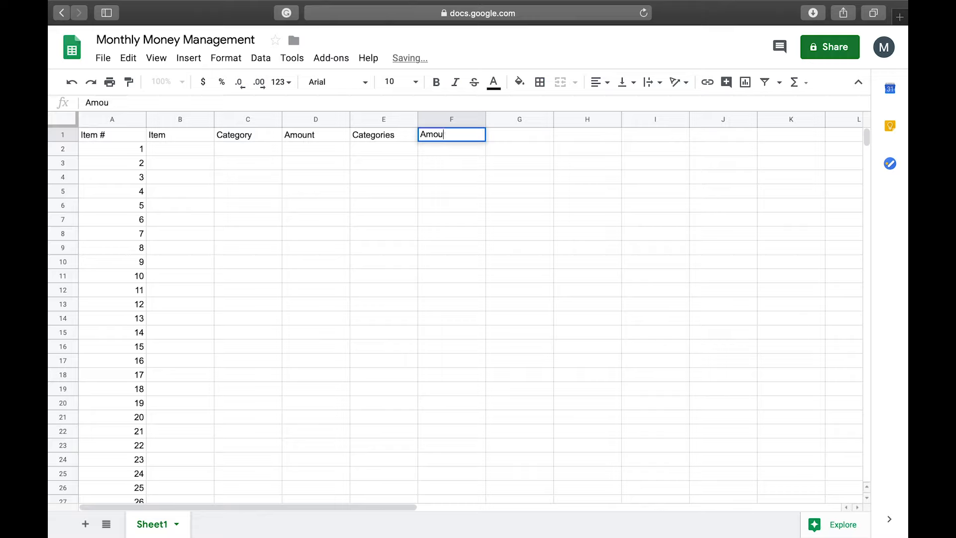
# List the categories Bills, Fast Food, Gas, Grocery Shopping, Shopping and Entertainment in cells E2 through E7.
pyautogui.click(390, 151)
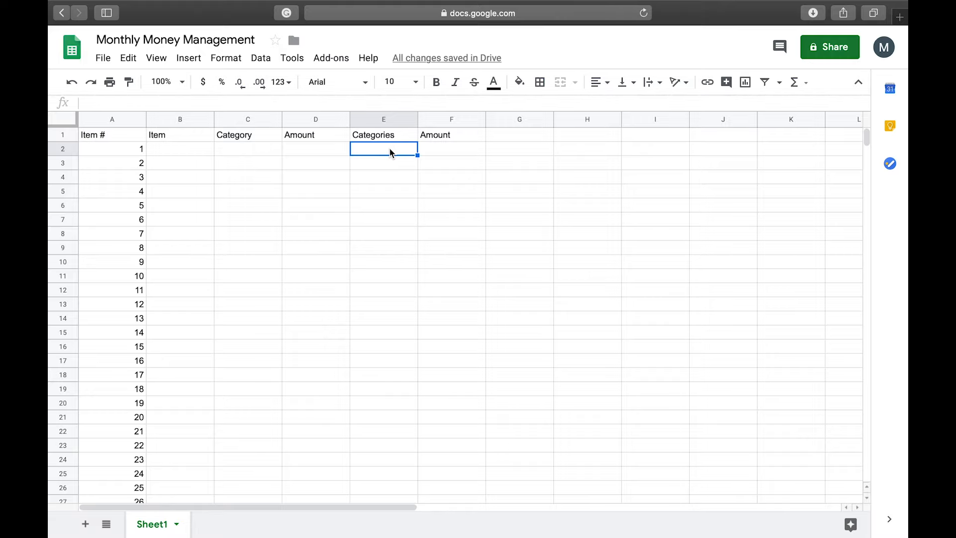
pyautogui.write('Bills')
pyautogui.press('Return')
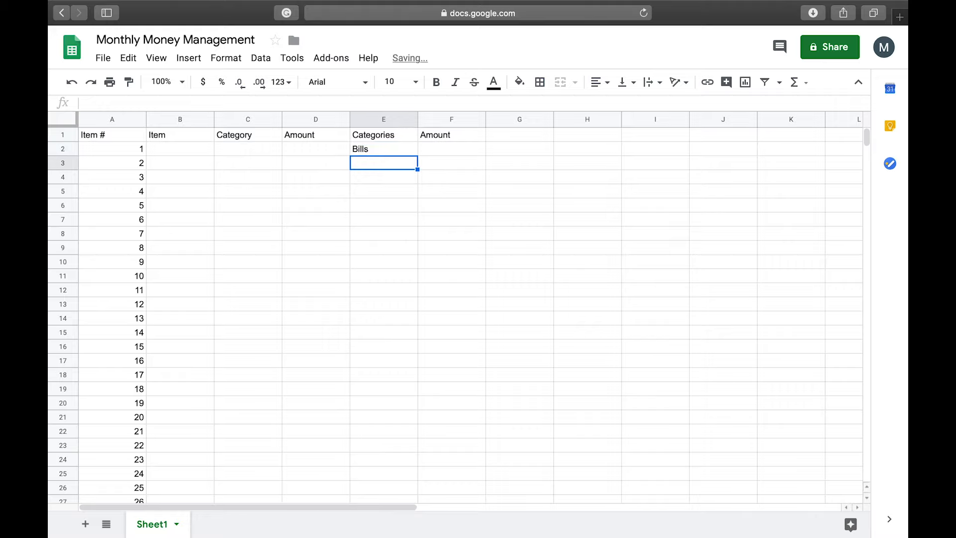
pyautogui.write('Fast Food')
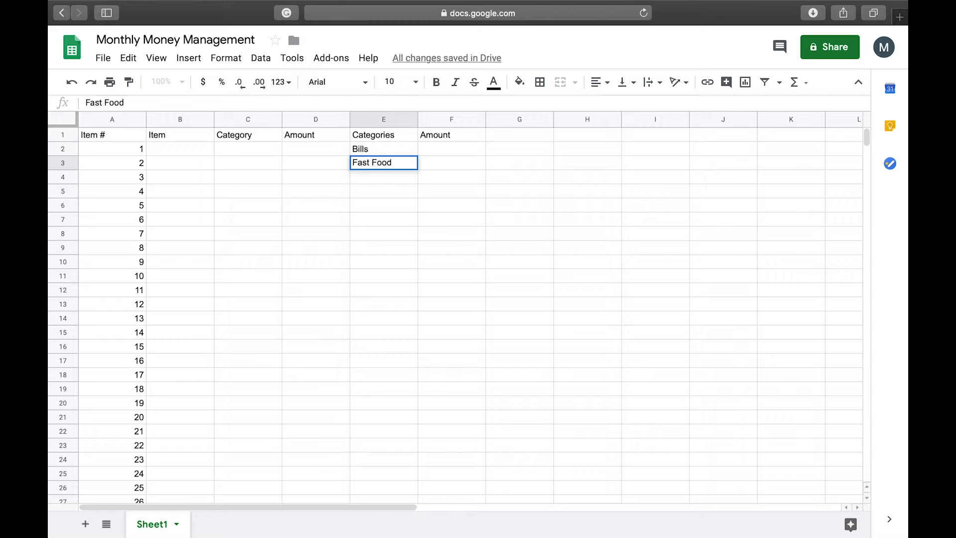
pyautogui.press('Return')
pyautogui.write('Gas')
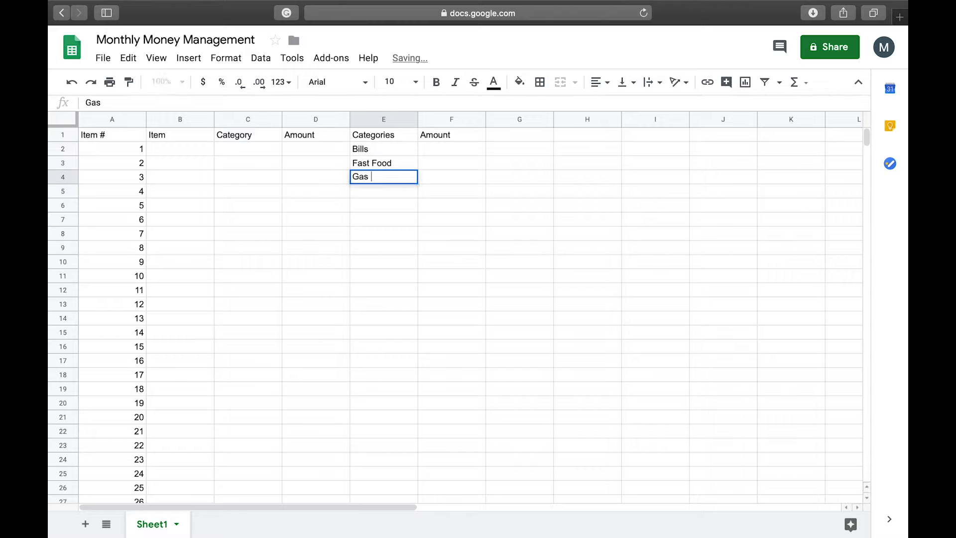
pyautogui.press('Return')
pyautogui.write('Gro')
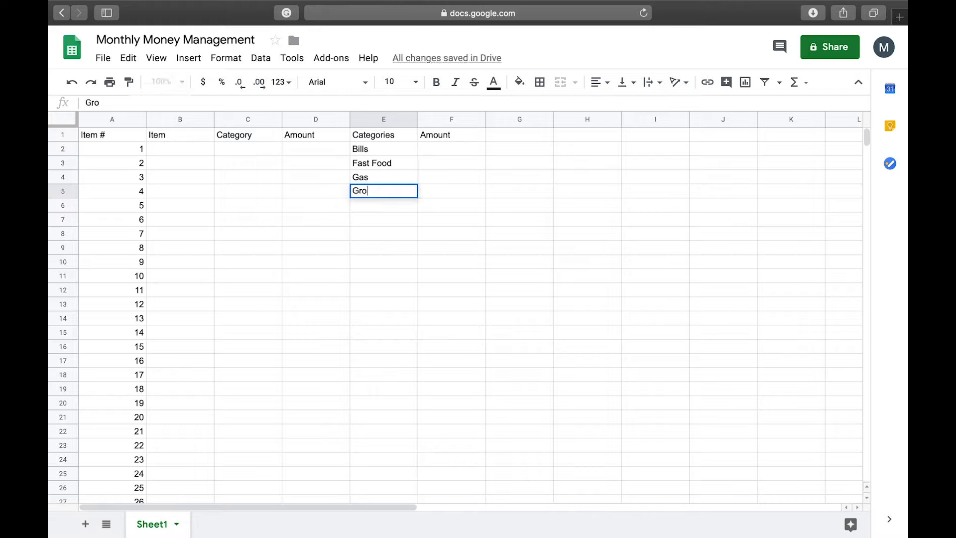
pyautogui.write('cery Shopping')
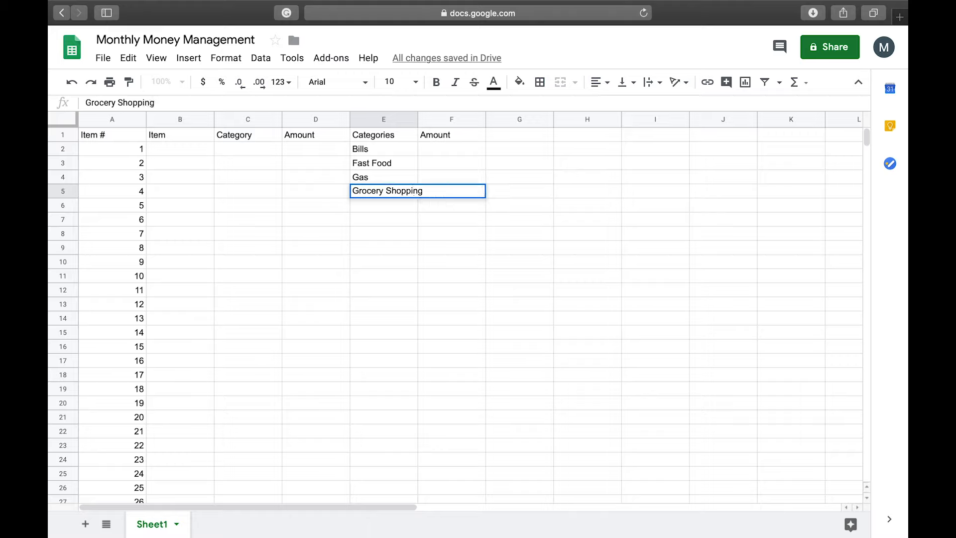
pyautogui.press('Return')
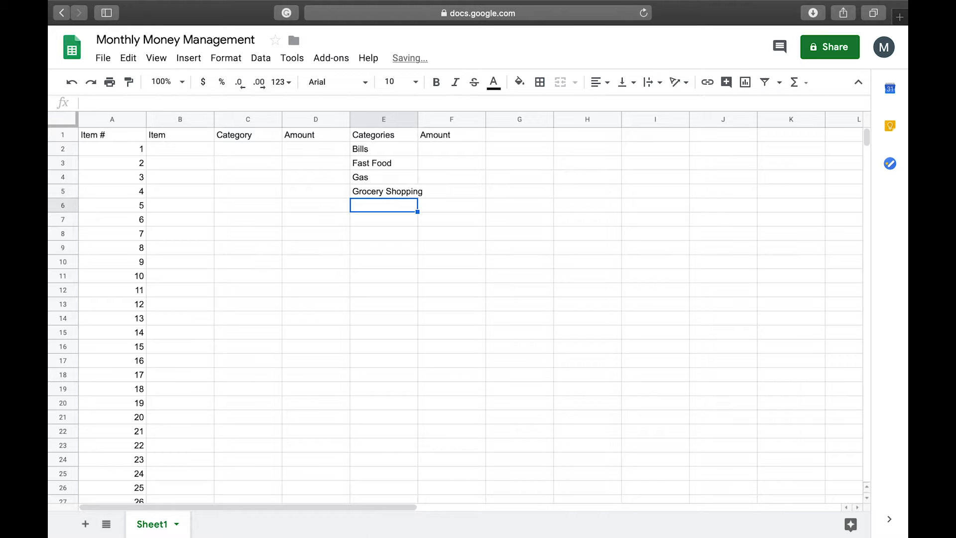
pyautogui.write('Shopping')
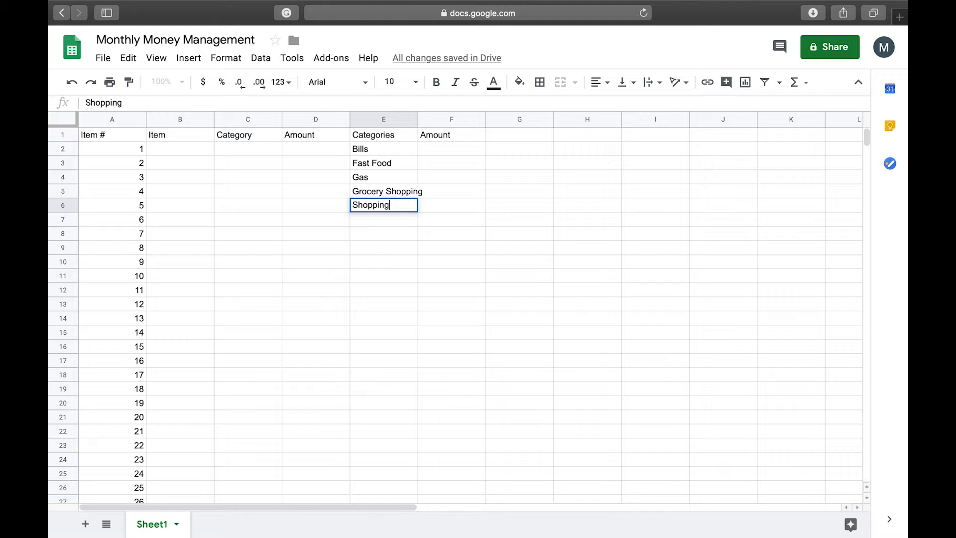
pyautogui.press('Return')
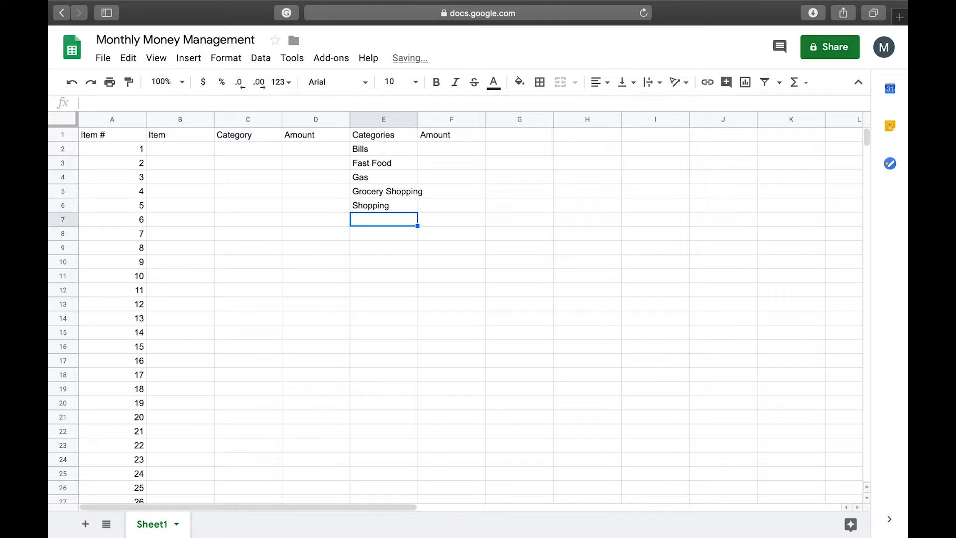
pyautogui.write('Entertainment')
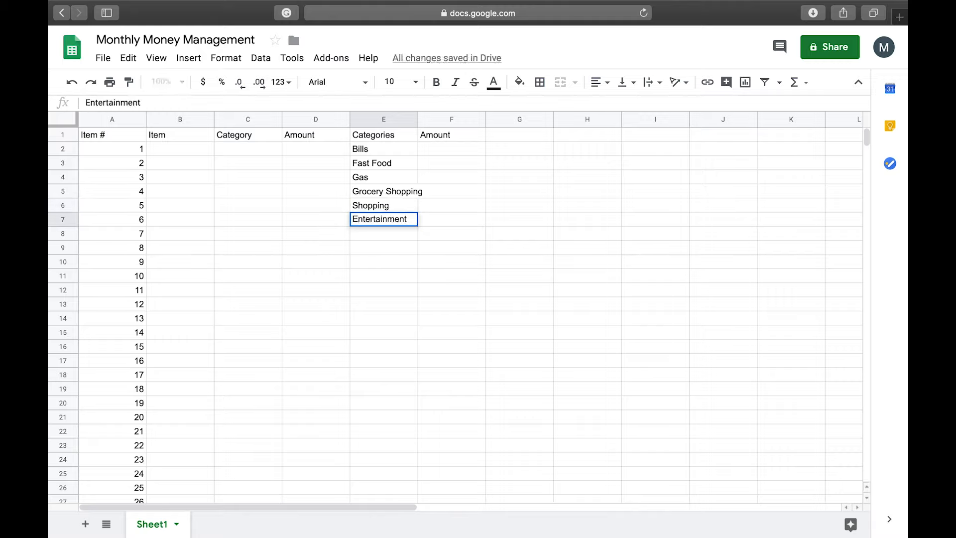
pyautogui.press('Return')
# Add the label "Total Amount Spent" in E8 and widen column E to fit its text.
pyautogui.write('To')
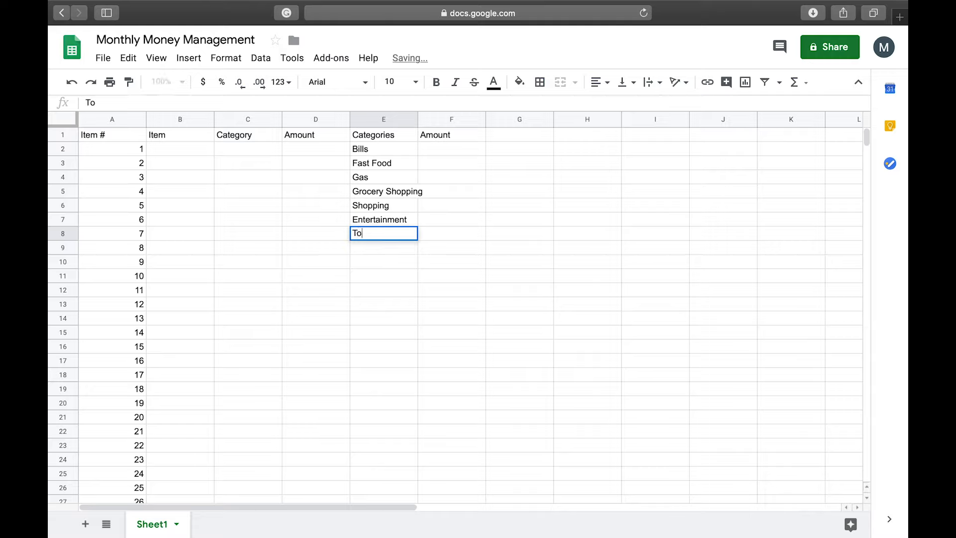
pyautogui.write('tal Amount Spent')
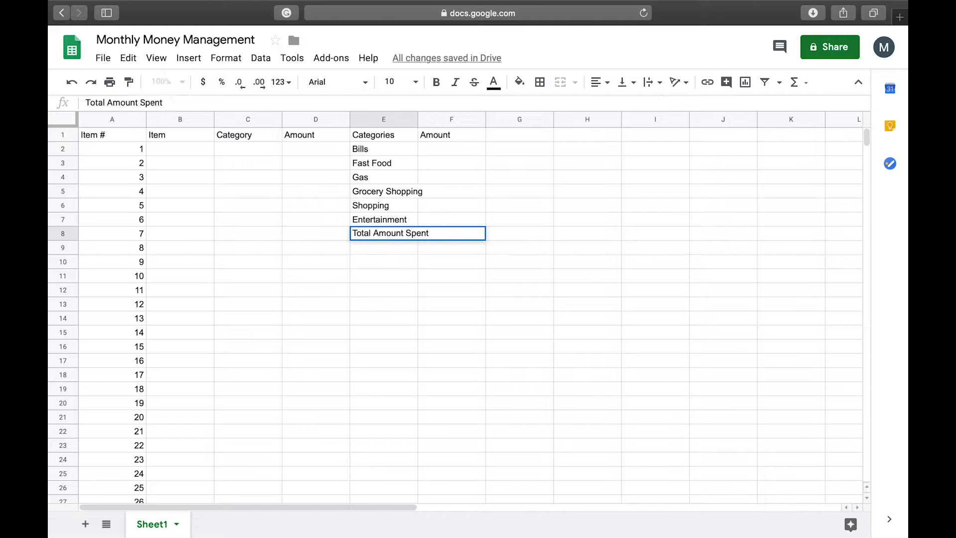
pyautogui.press('Return')
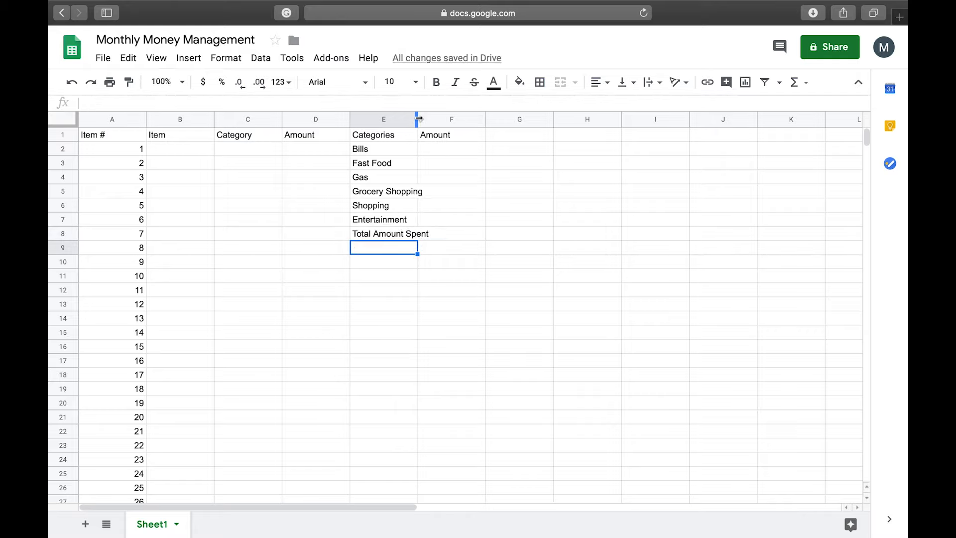
pyautogui.moveTo(418, 119); pyautogui.dragTo(432, 118)
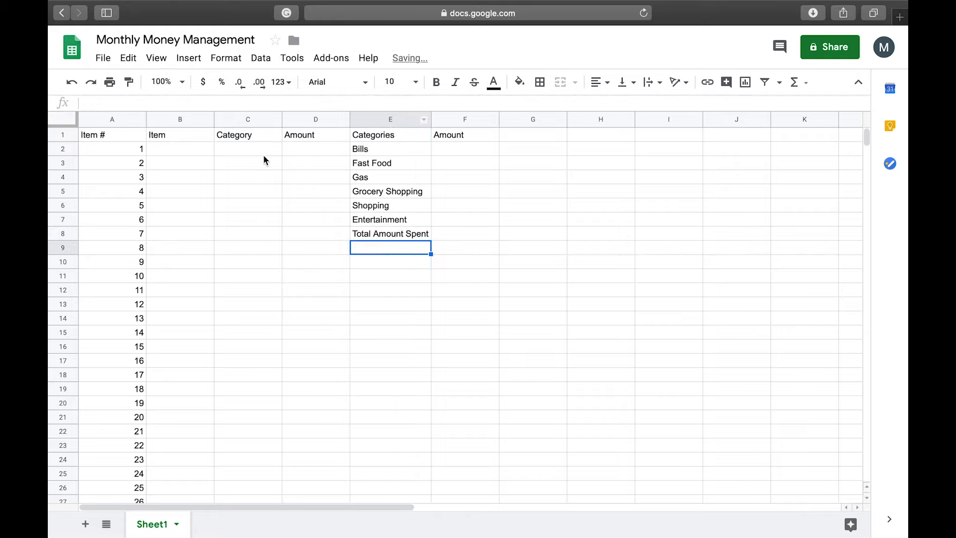
# Add data validation to cell C2 that offers a dropdown list from the category range E2:E7.
pyautogui.click(250, 153)
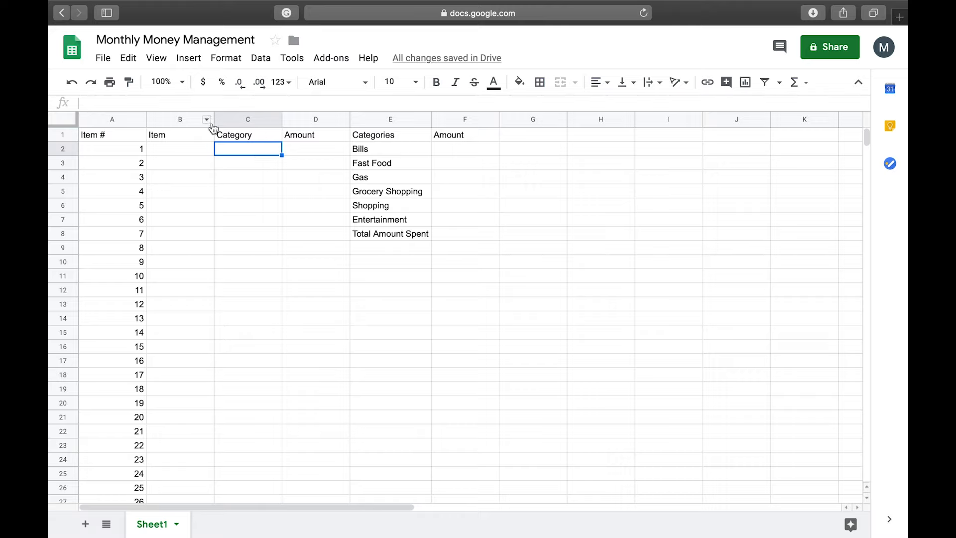
pyautogui.click(258, 60)
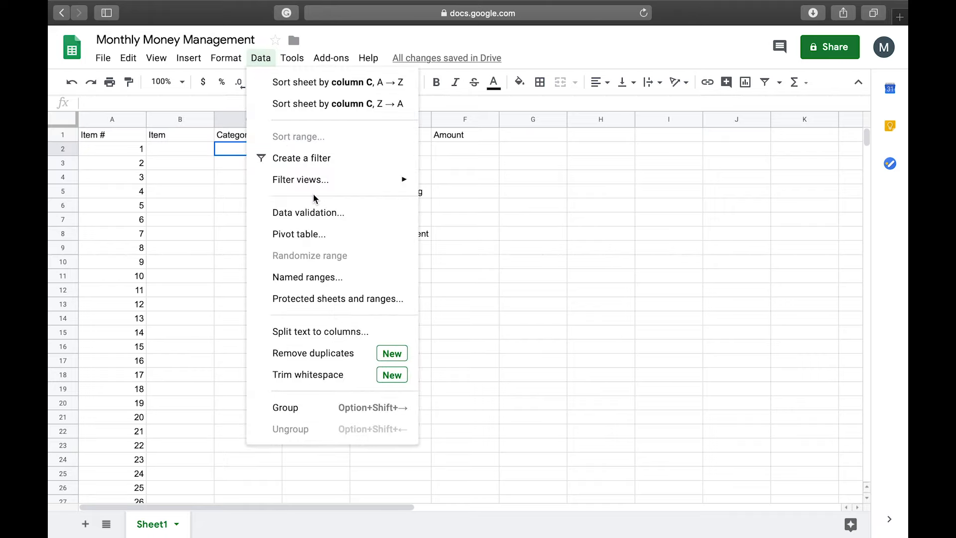
pyautogui.click(314, 212)
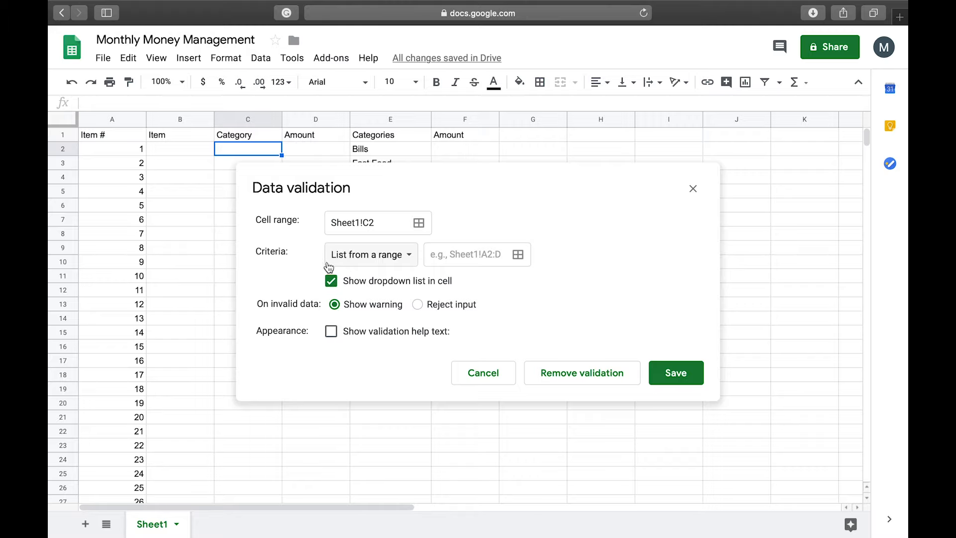
pyautogui.moveTo(438, 184); pyautogui.dragTo(493, 279)
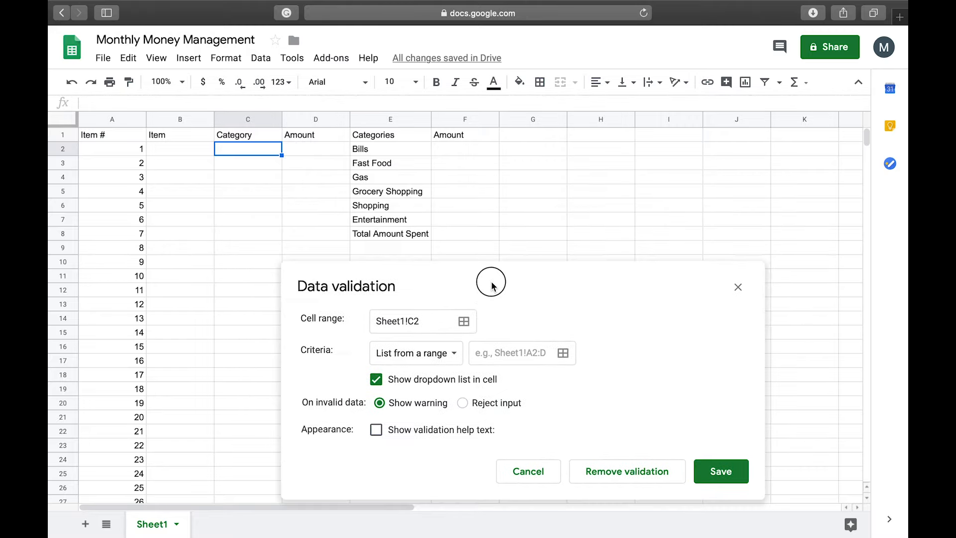
pyautogui.click(518, 353)
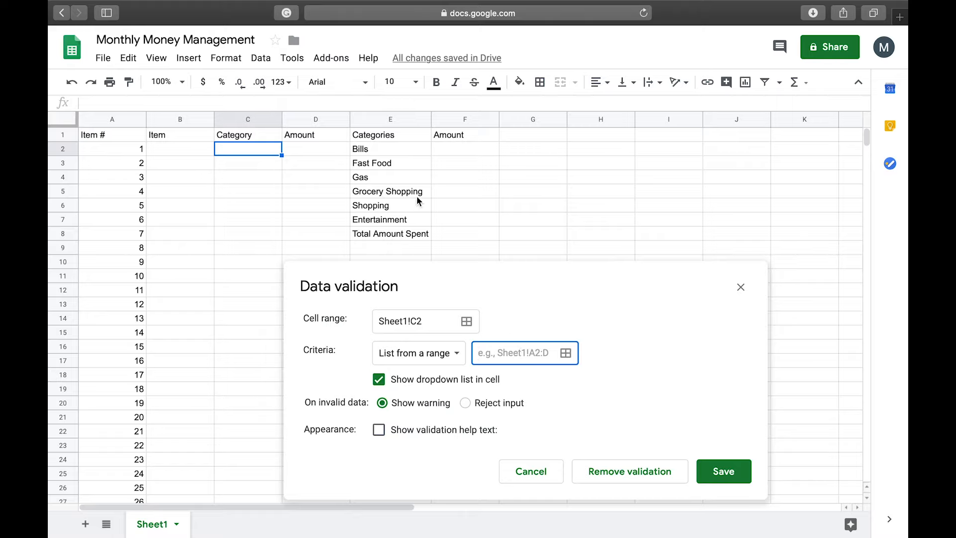
pyautogui.moveTo(383, 150); pyautogui.dragTo(389, 221)
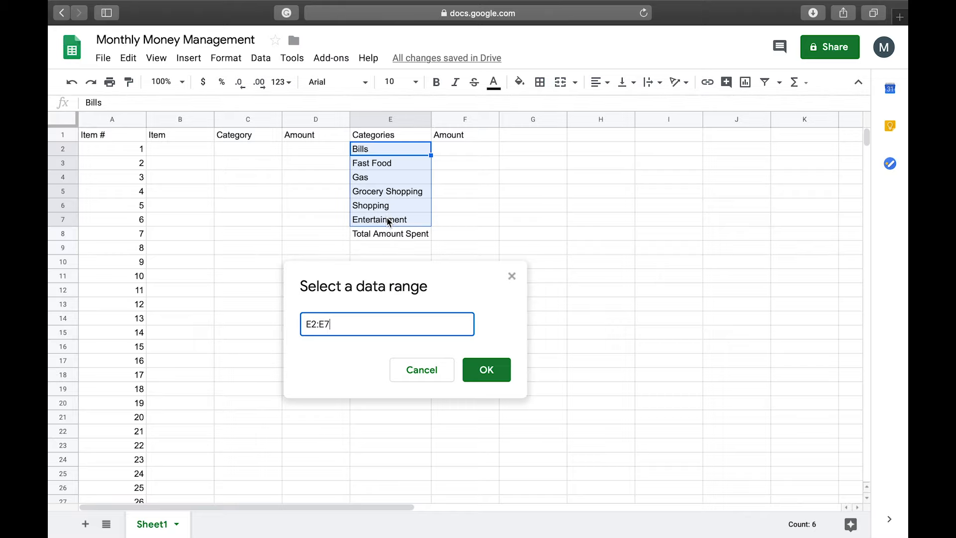
pyautogui.click(481, 371)
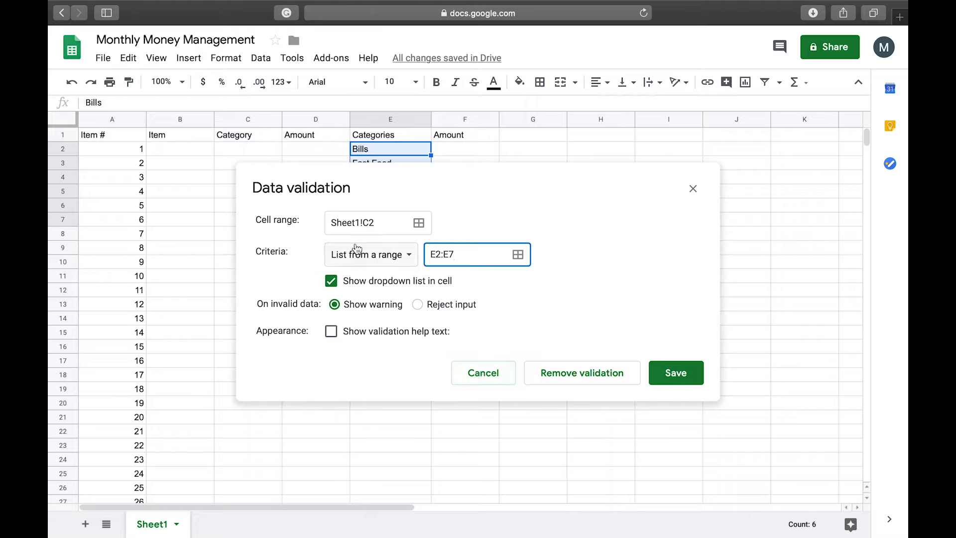
pyautogui.click(382, 227)
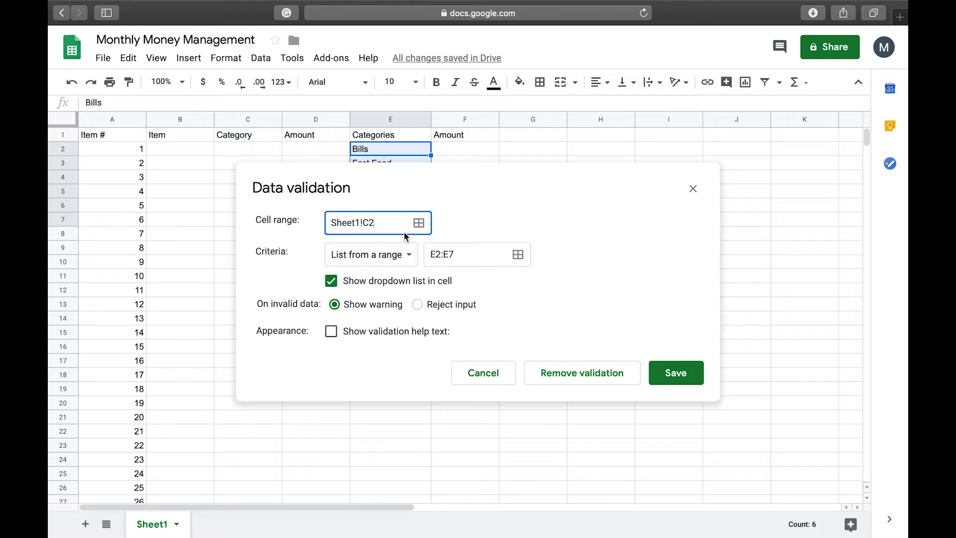
pyautogui.click(679, 372)
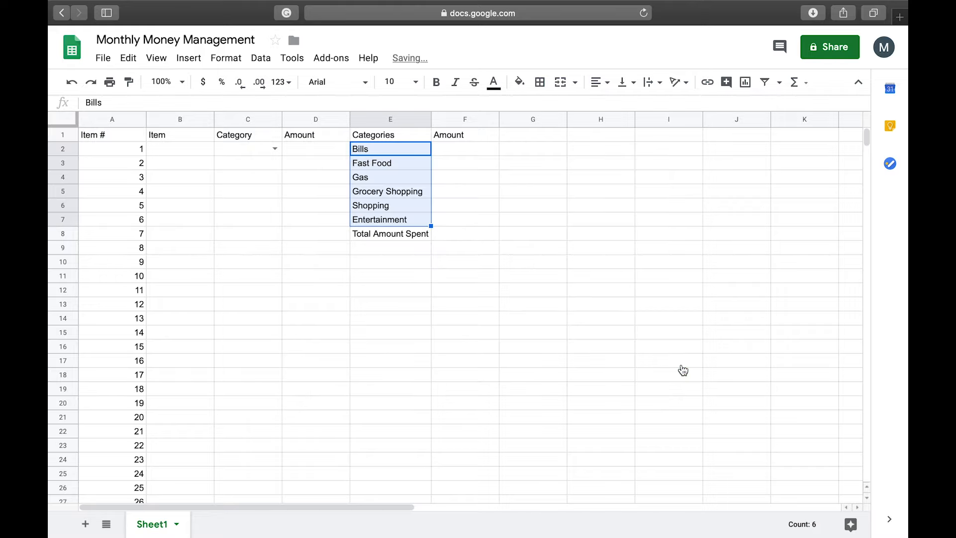
# Check the category choices in C2's dropdown and copy the dropdown down column C through C251.
pyautogui.click(274, 149)
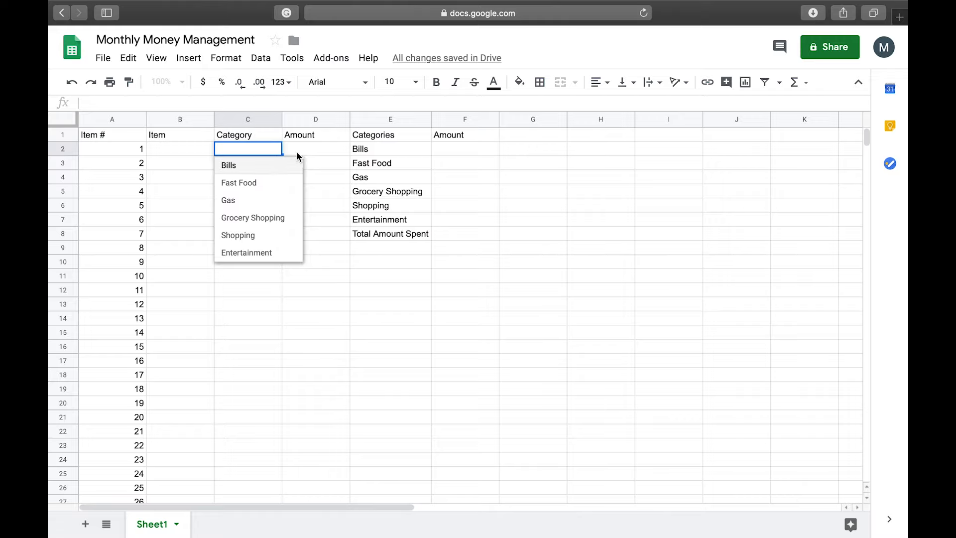
pyautogui.click(297, 154)
pyautogui.click(255, 154)
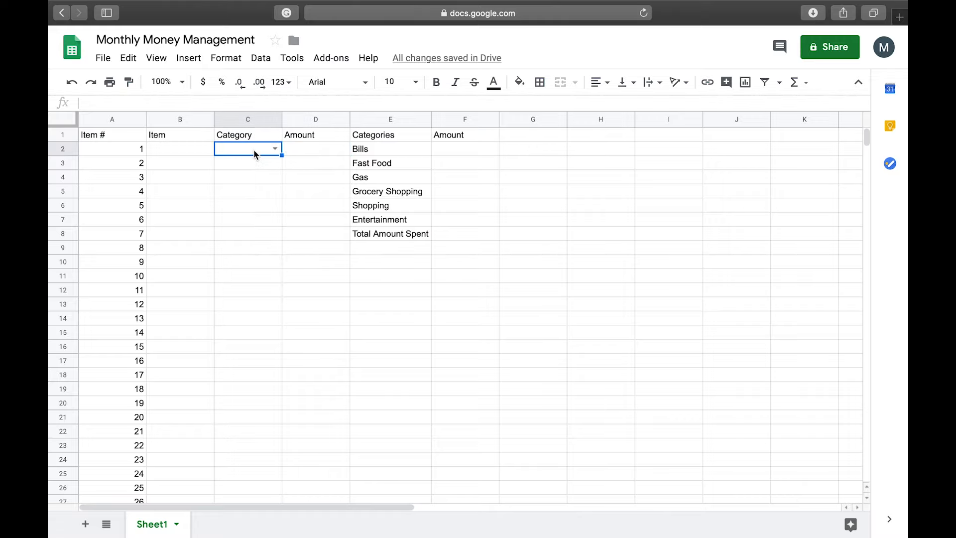
pyautogui.moveTo(281, 156); pyautogui.dragTo(273, 339)
pyautogui.moveTo(264, 447); pyautogui.dragTo(273, 351)
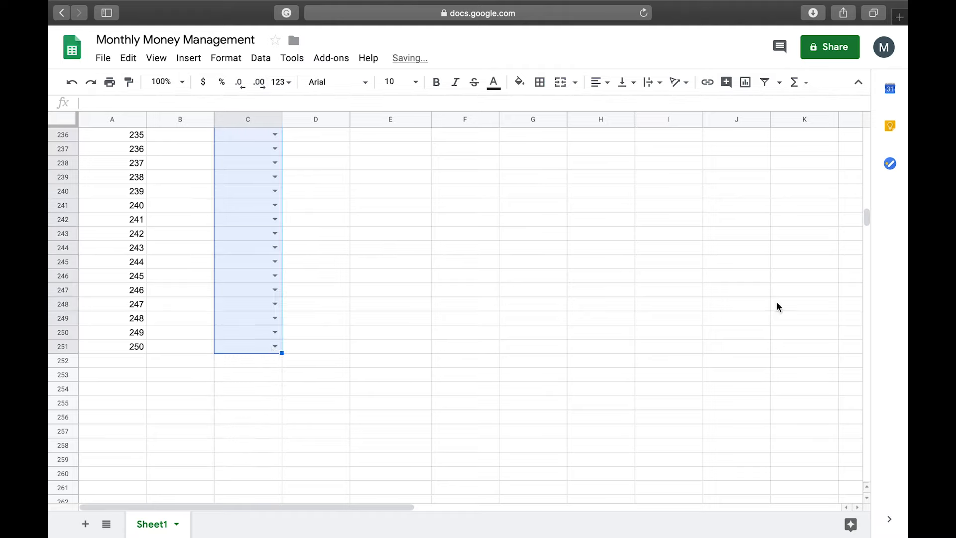
# Format the item amount cells D2 through D251 as Currency.
pyautogui.click(322, 349)
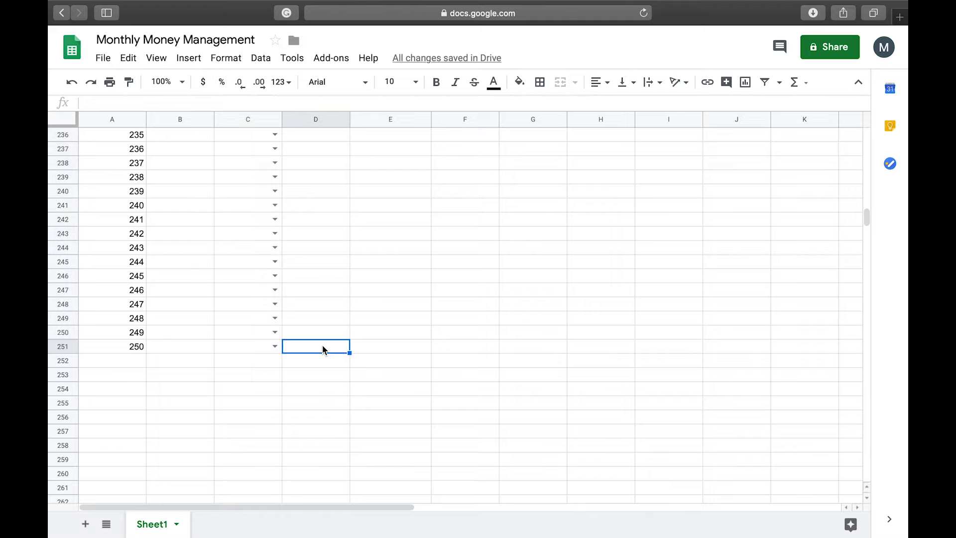
pyautogui.moveTo(322, 349); pyautogui.dragTo(315, 149)
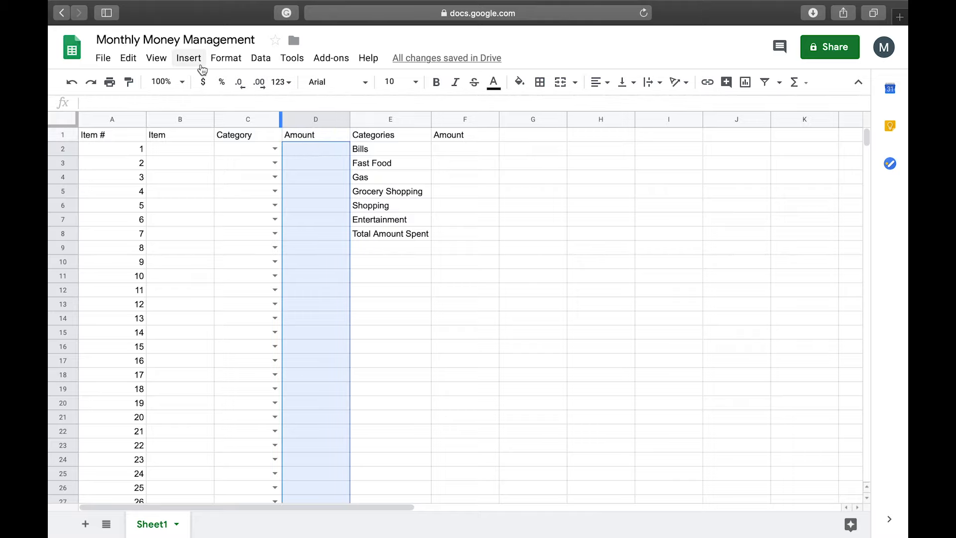
pyautogui.click(224, 58)
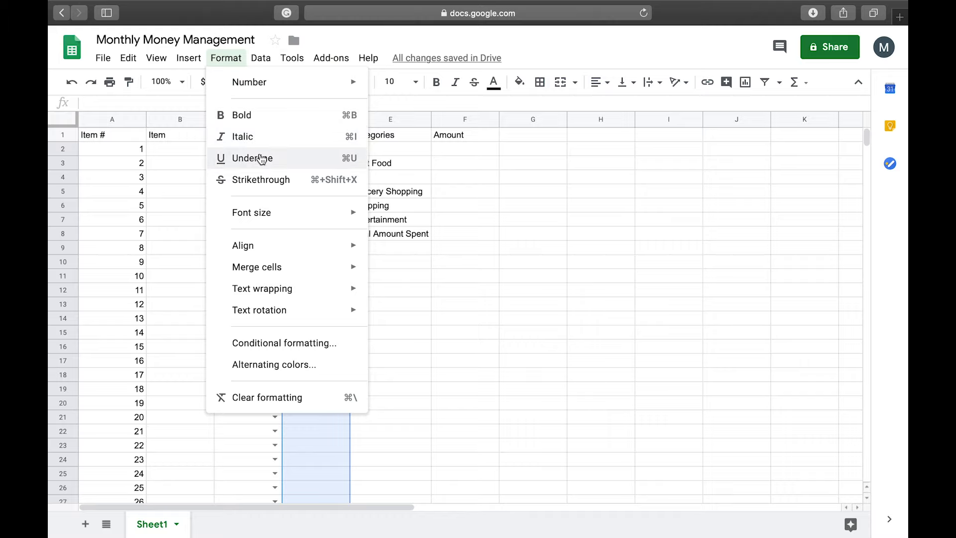
pyautogui.moveTo(283, 93)
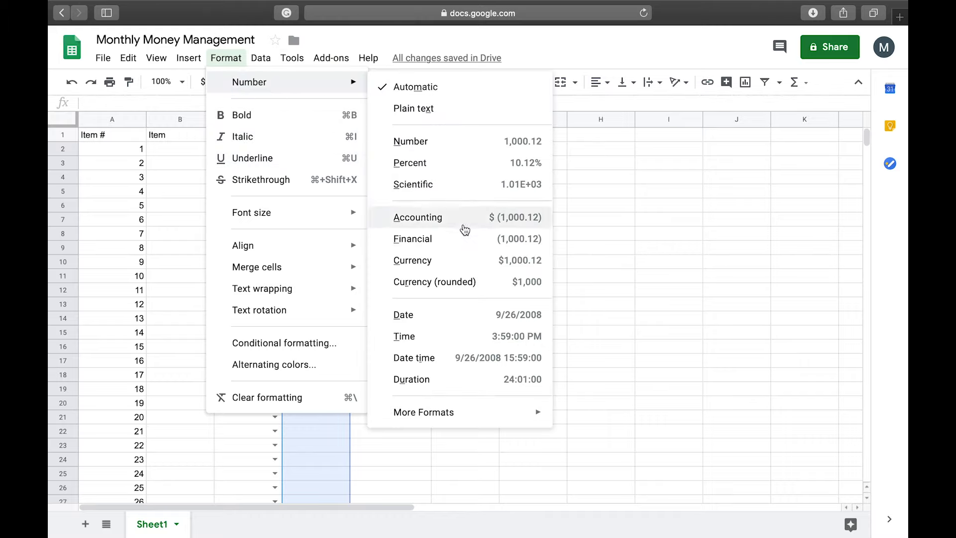
pyautogui.click(462, 260)
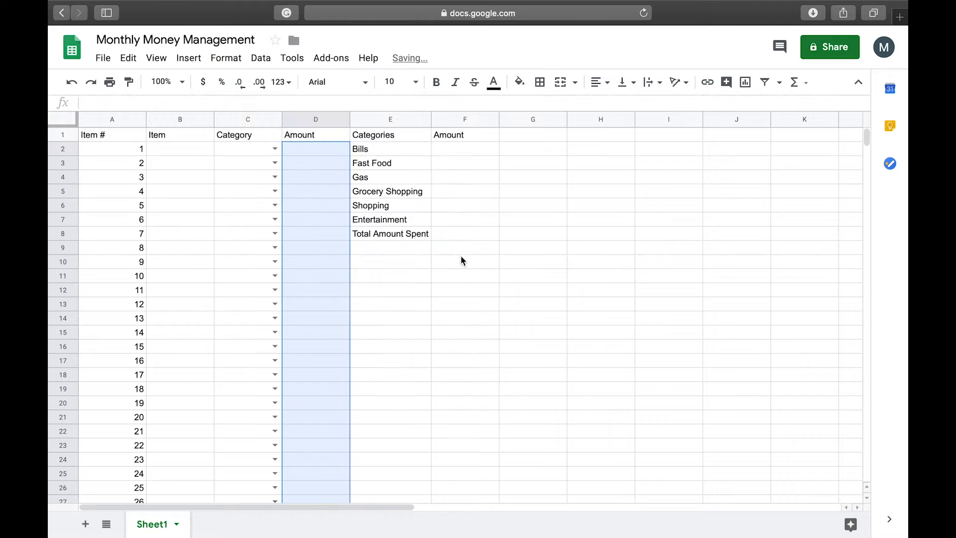
# Enter 0 as the first item's amount in D2 to test the currency format.
pyautogui.click(329, 153)
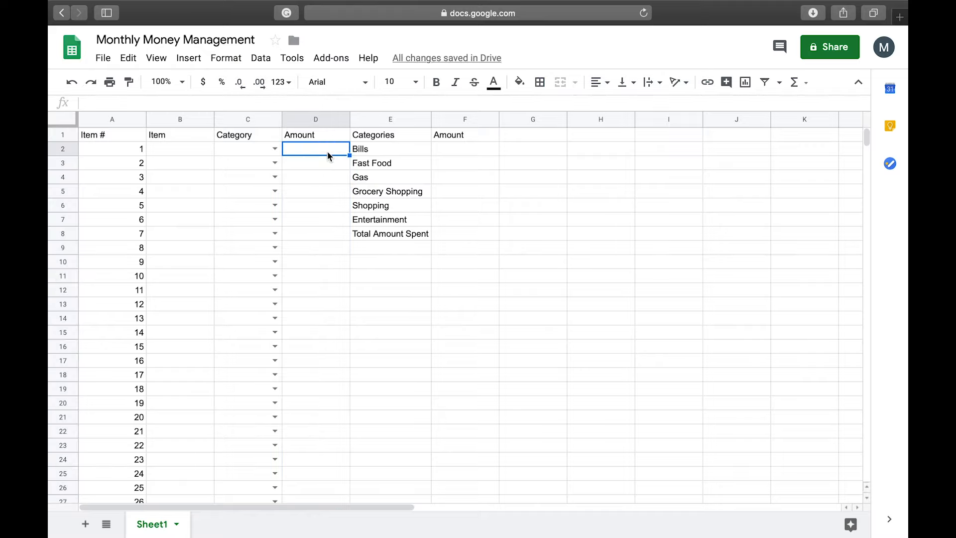
pyautogui.write('0')
pyautogui.click(509, 218)
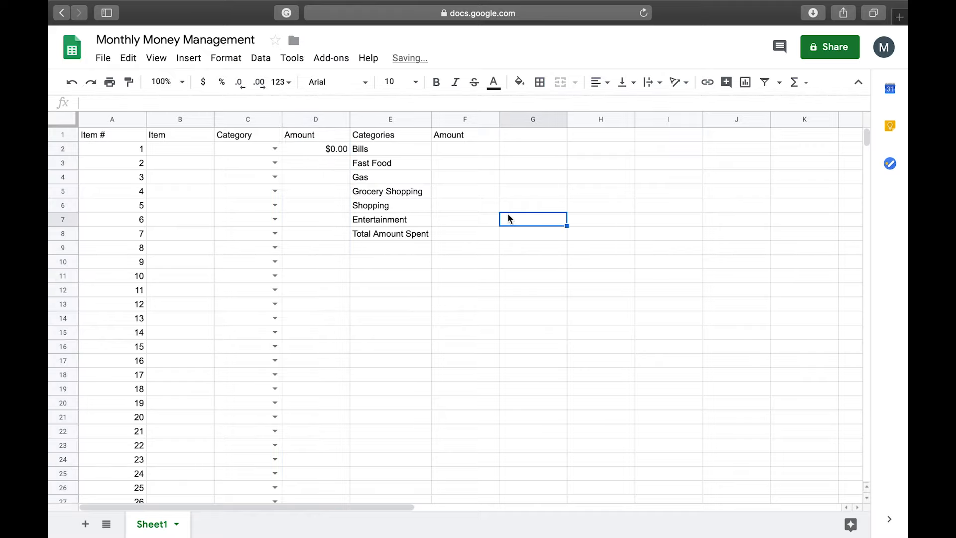
# Format the summary amount cells F2 through F8 as Currency.
pyautogui.click(458, 151)
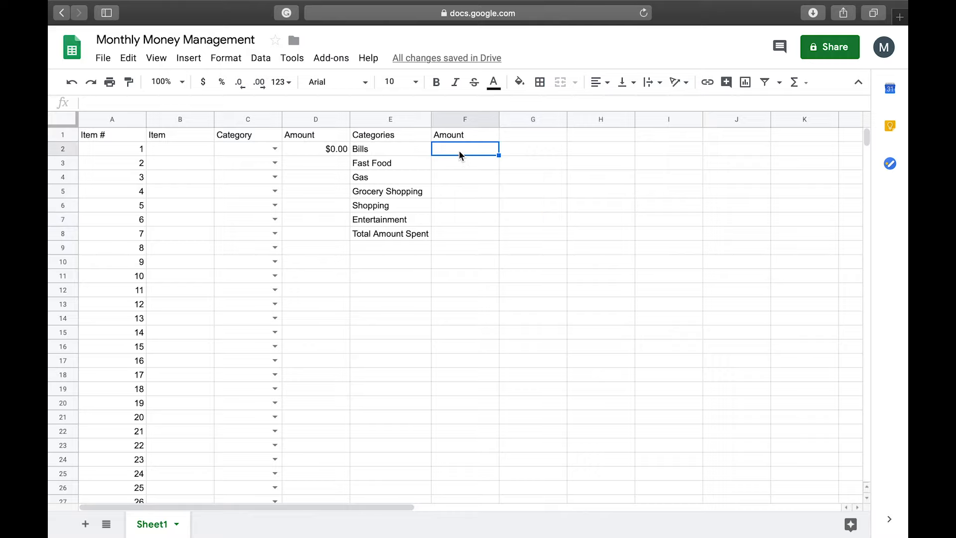
pyautogui.moveTo(459, 150); pyautogui.dragTo(458, 234)
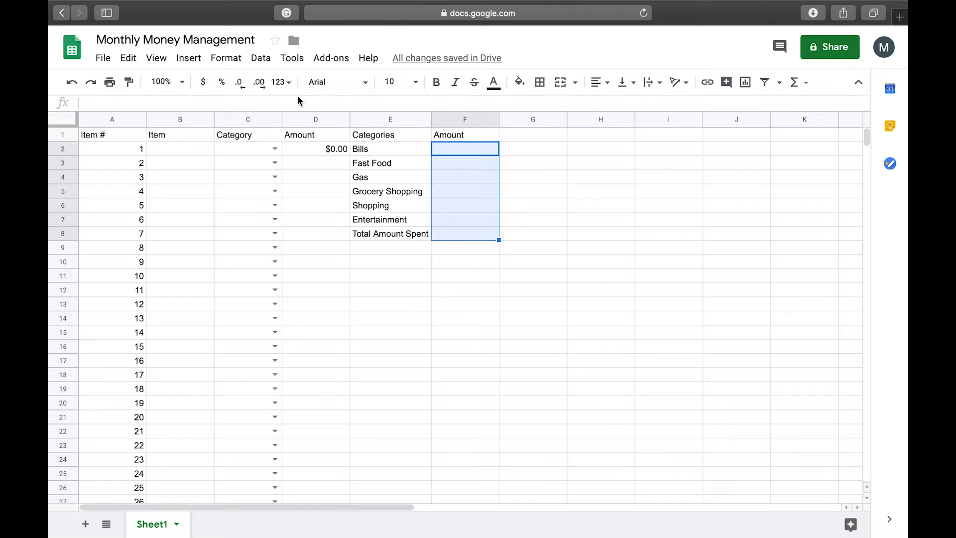
pyautogui.click(226, 58)
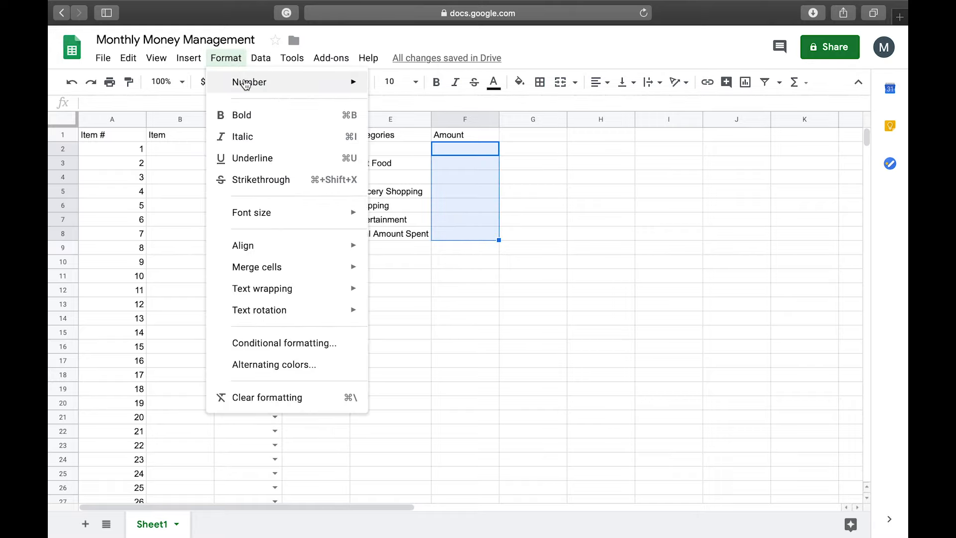
pyautogui.moveTo(244, 82)
pyautogui.click(433, 260)
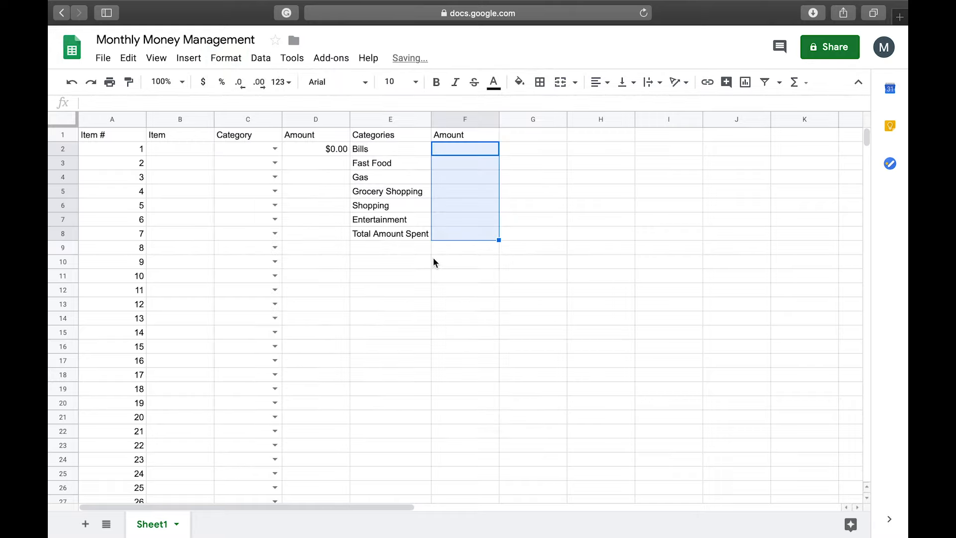
# Enter a SUMIF formula in F2 that sums D2:D251 where the category in C2:C251 is "Bills".
pyautogui.click(458, 152)
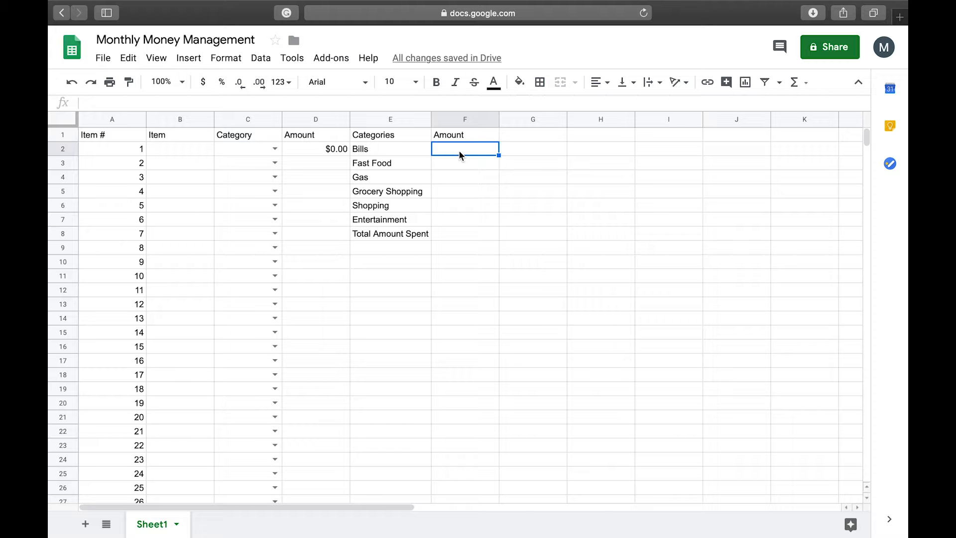
pyautogui.write('=sum')
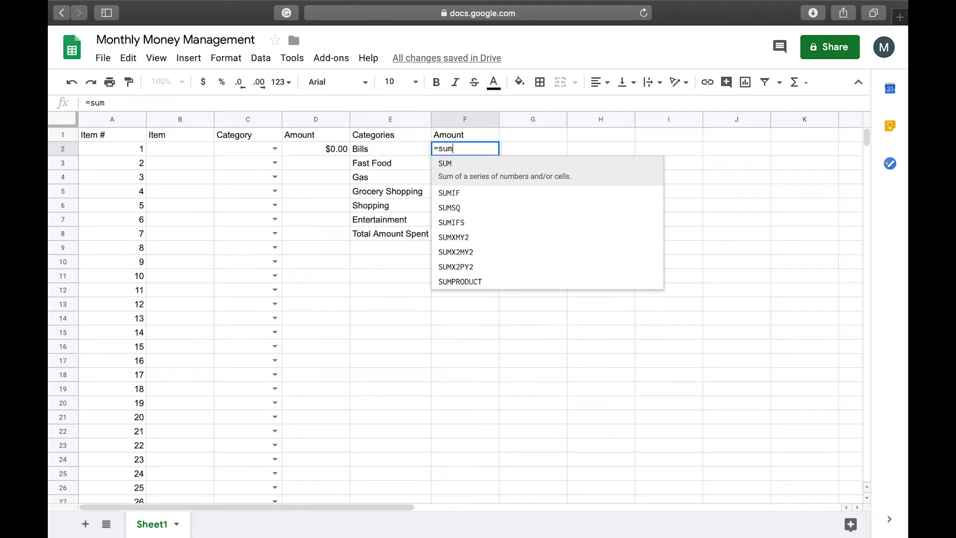
pyautogui.write('if(')
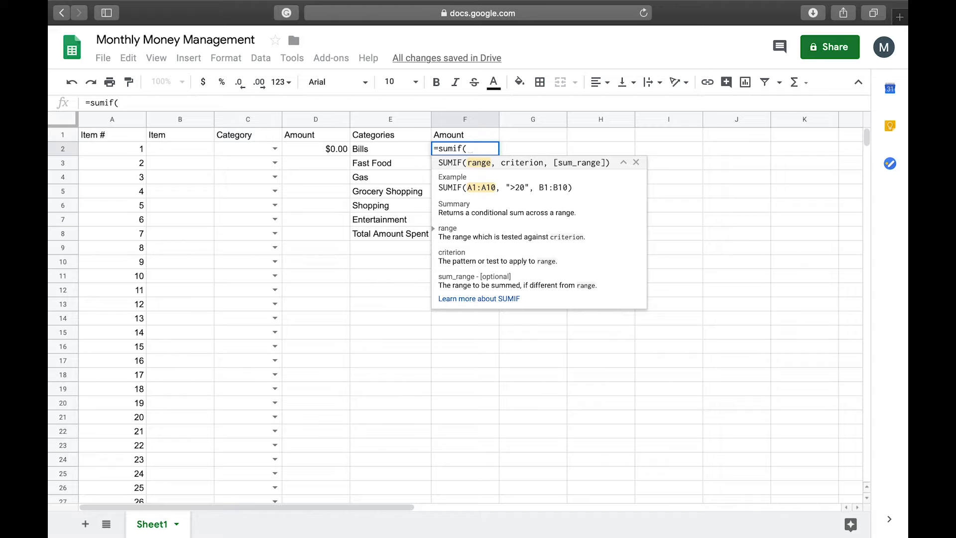
pyautogui.write('C')
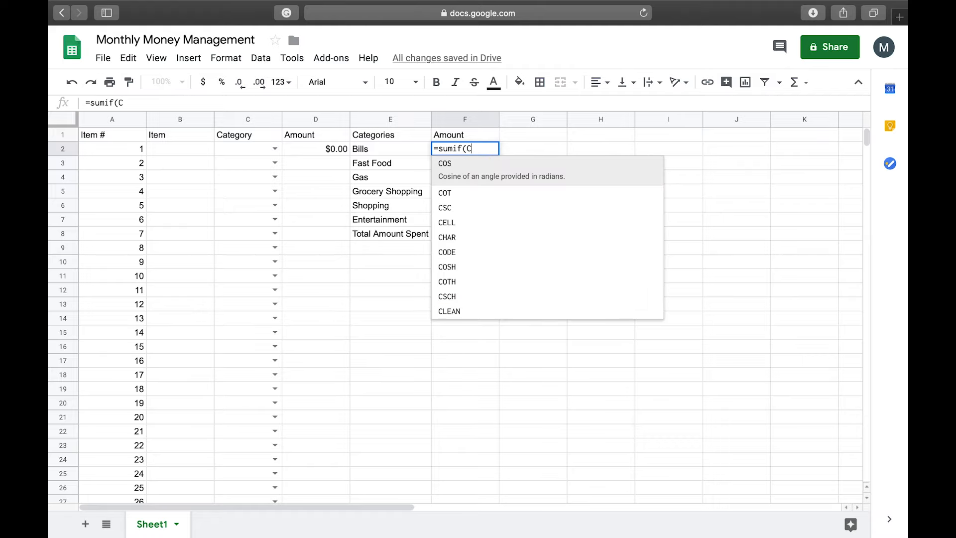
pyautogui.write('2:C')
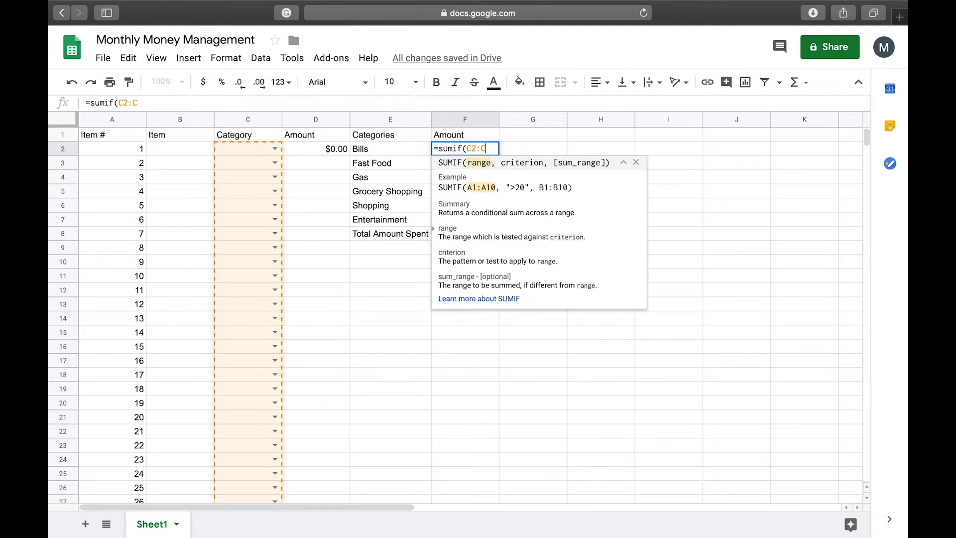
pyautogui.write('251,"')
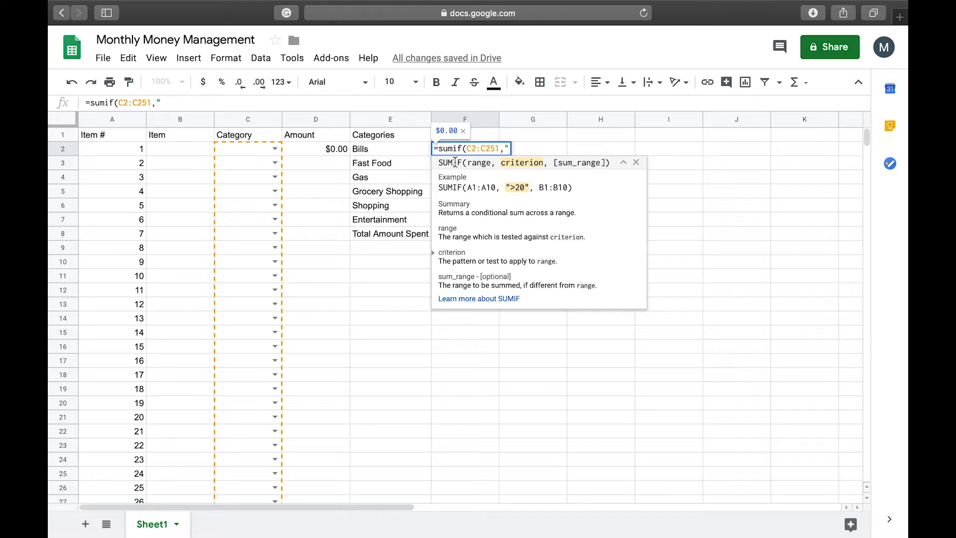
pyautogui.write('Bills"')
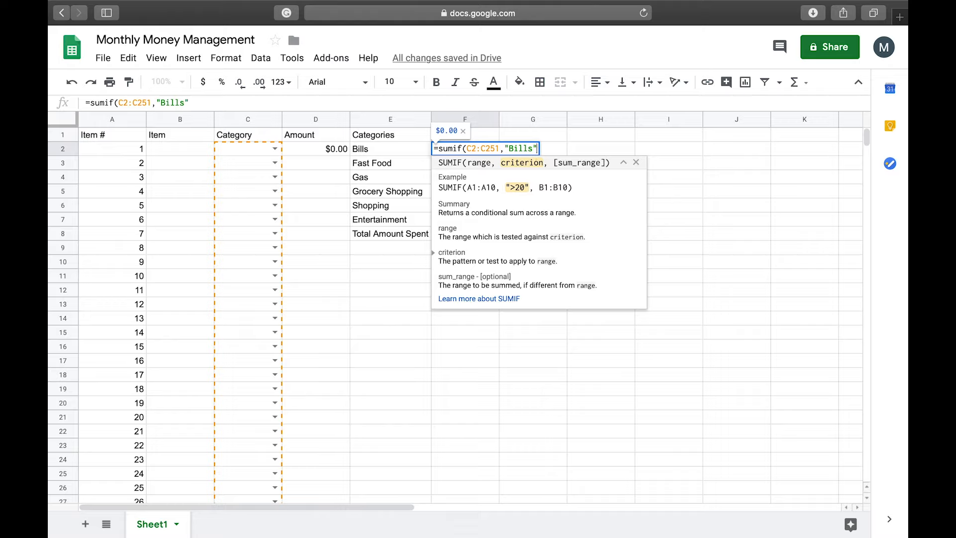
pyautogui.write(',')
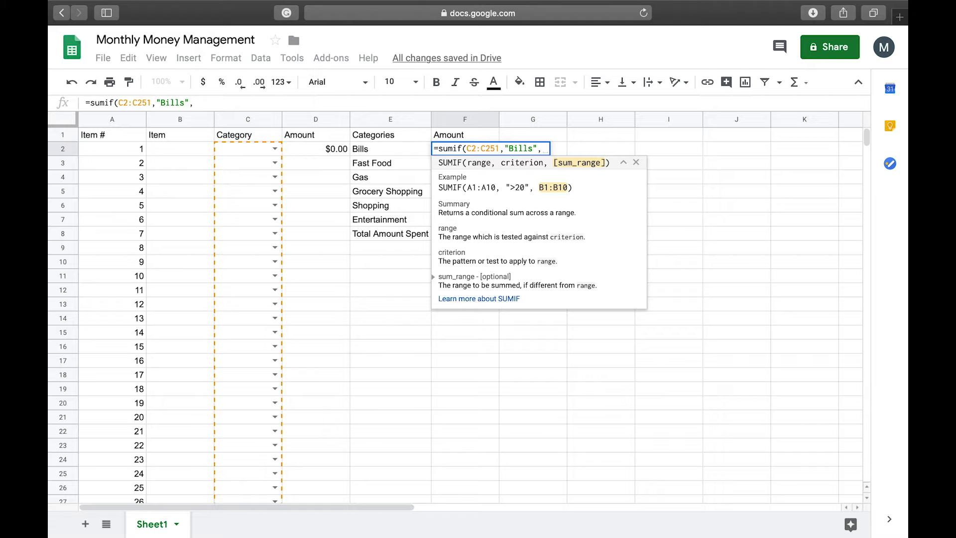
pyautogui.write('D2')
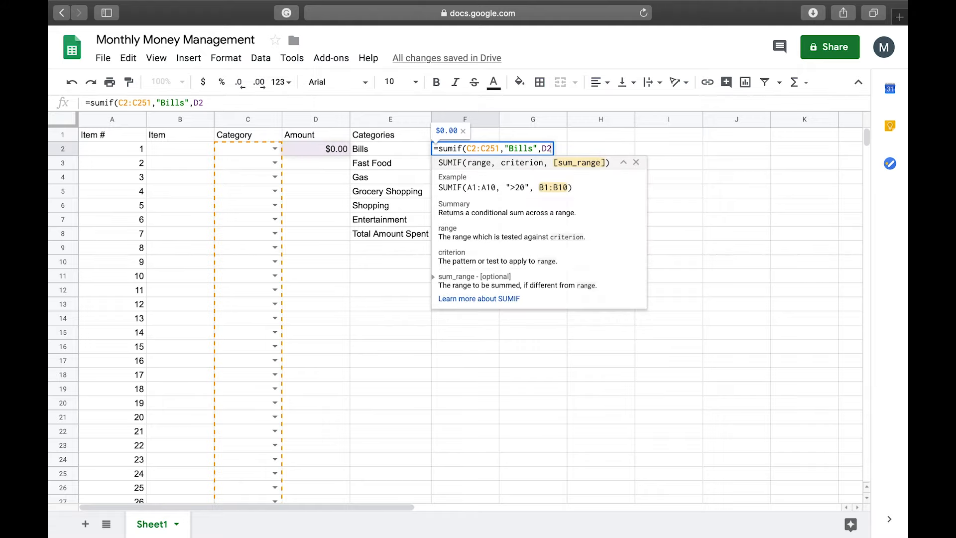
pyautogui.write(':D251')
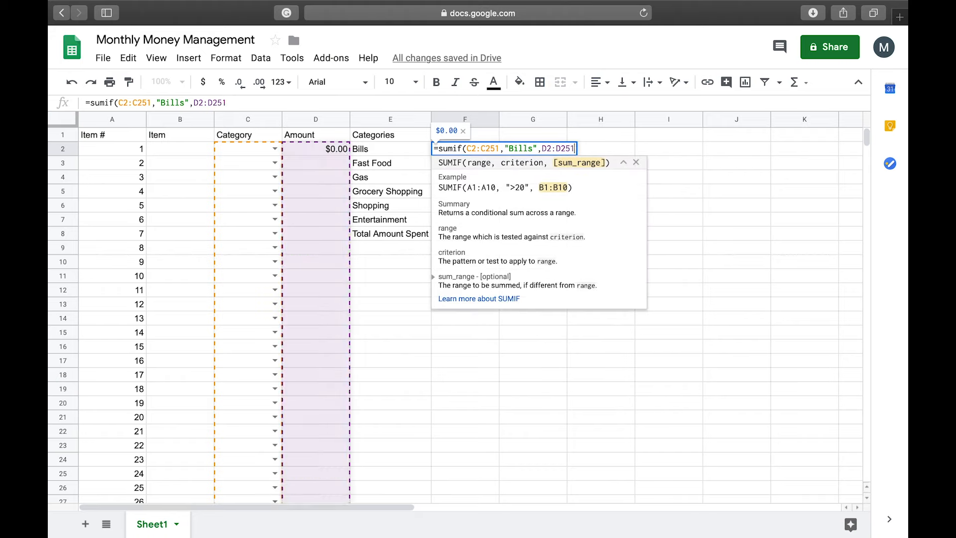
pyautogui.press('Return')
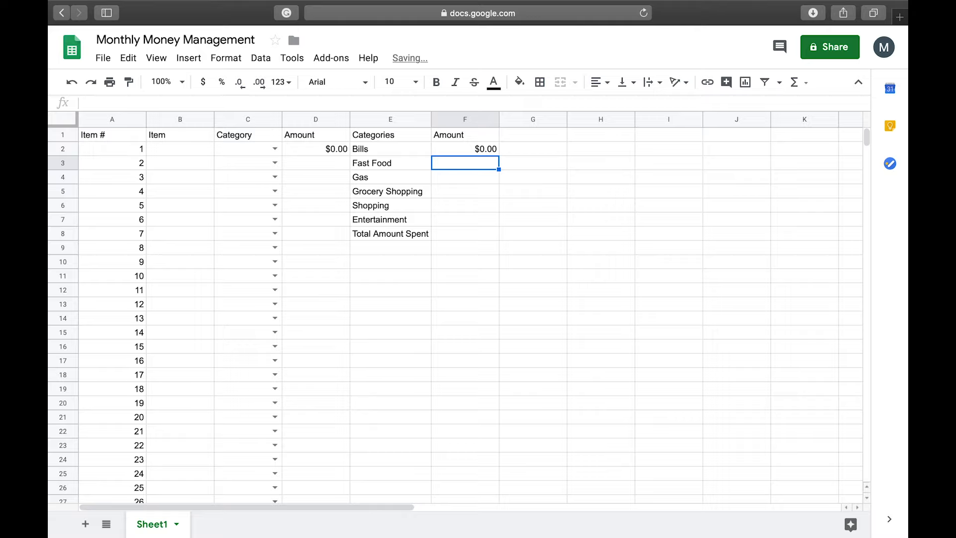
# Fill in the first item row with "Cell Phone", category Bills and an amount of 100.
pyautogui.click(333, 153)
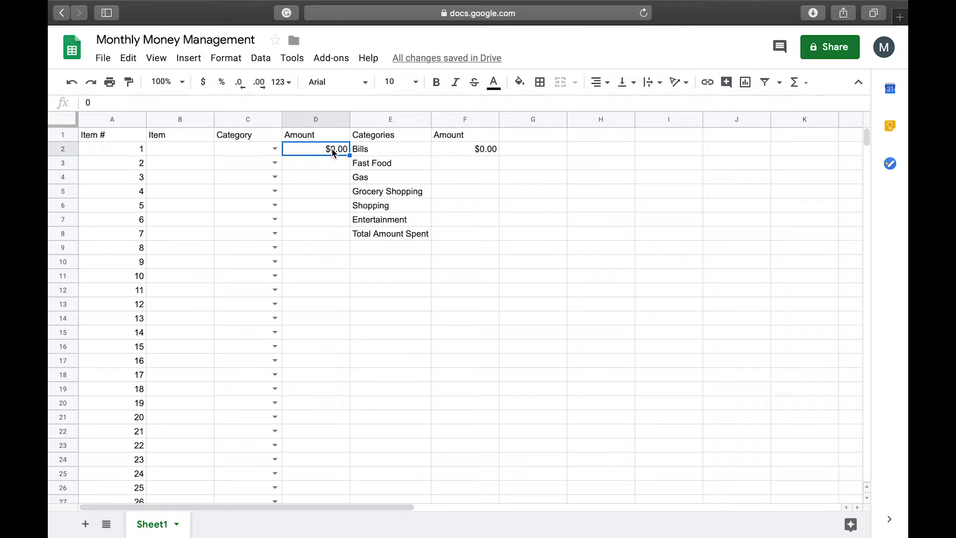
pyautogui.click(195, 156)
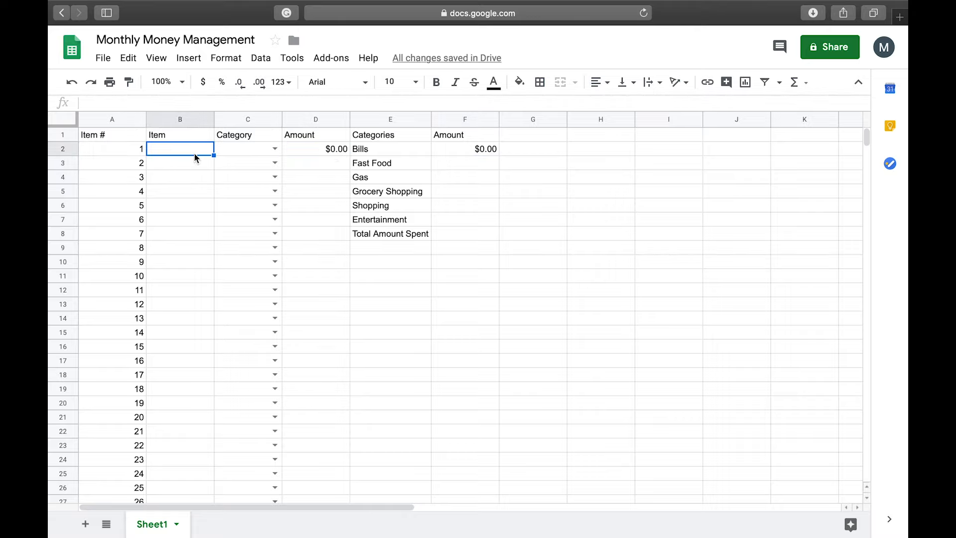
pyautogui.write('Cell Phone')
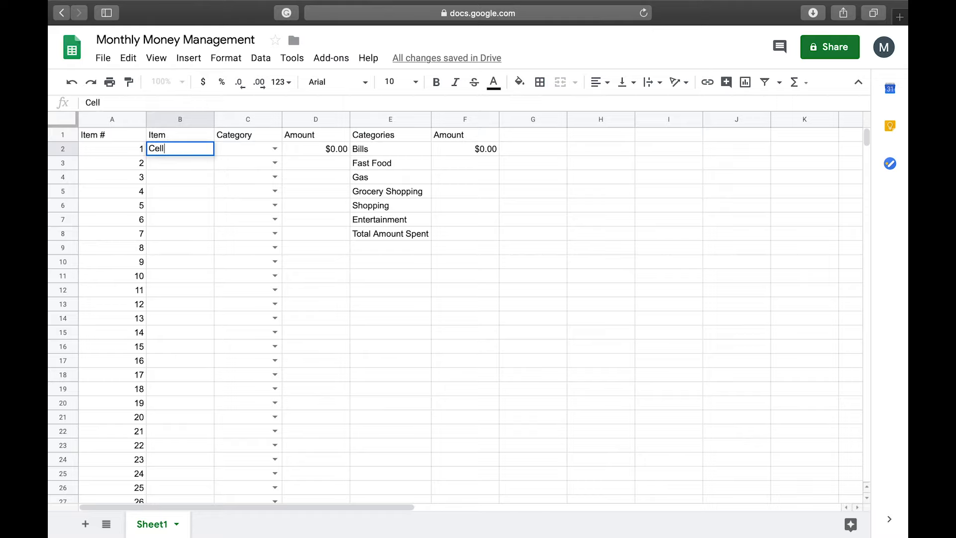
pyautogui.click(274, 148)
pyautogui.click(264, 167)
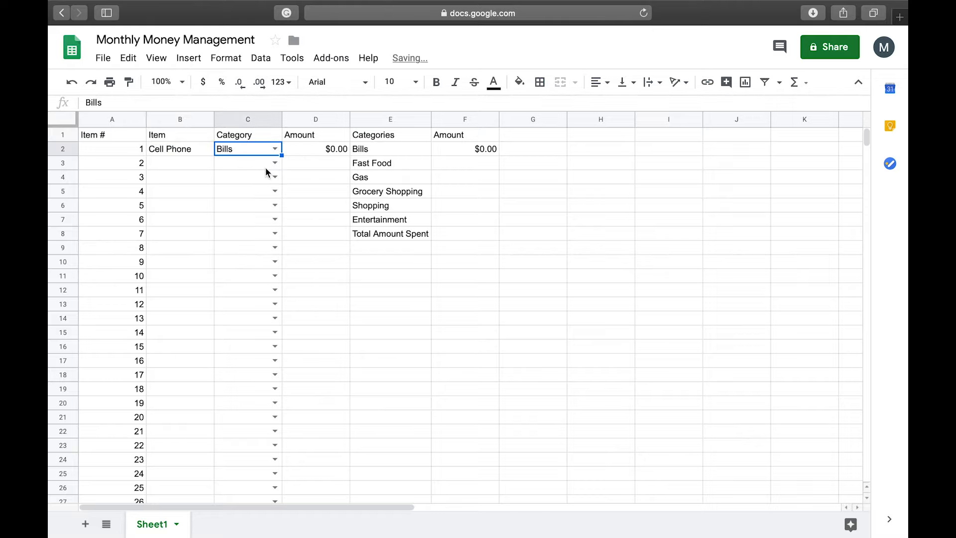
pyautogui.click(330, 152)
pyautogui.write('100')
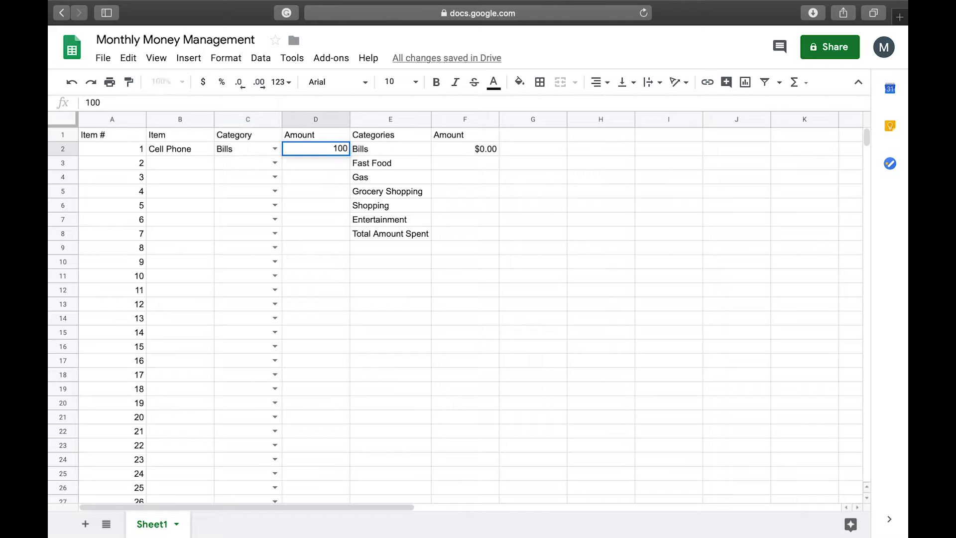
pyautogui.press('Return')
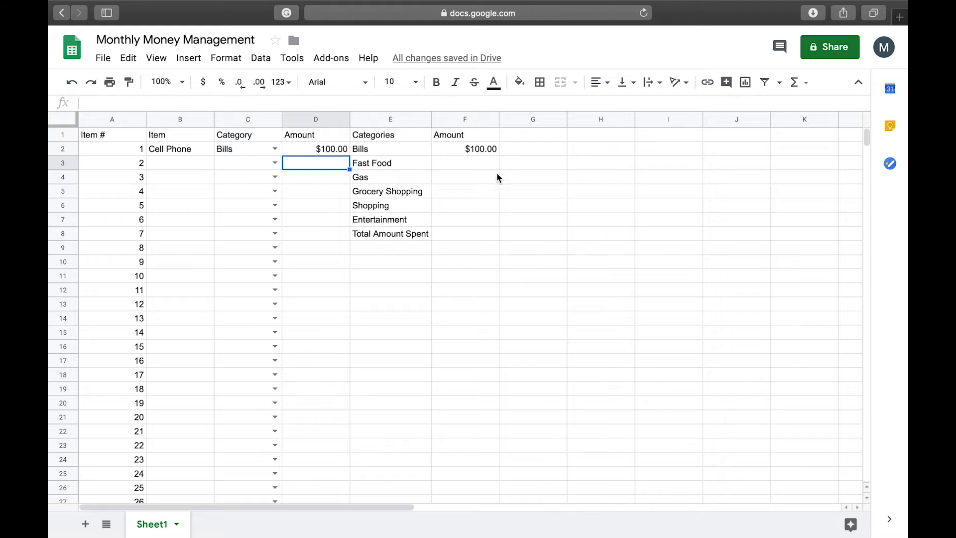
# Enter a SUMIF formula in F3 that sums D2:D251 where the category in C2:C251 is "Fast Food".
pyautogui.click(466, 165)
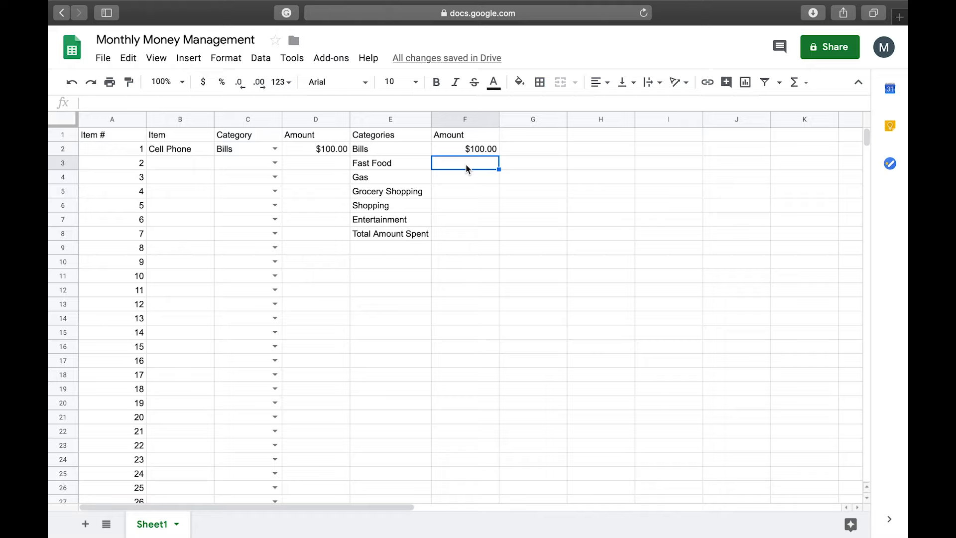
pyautogui.write('=sumif')
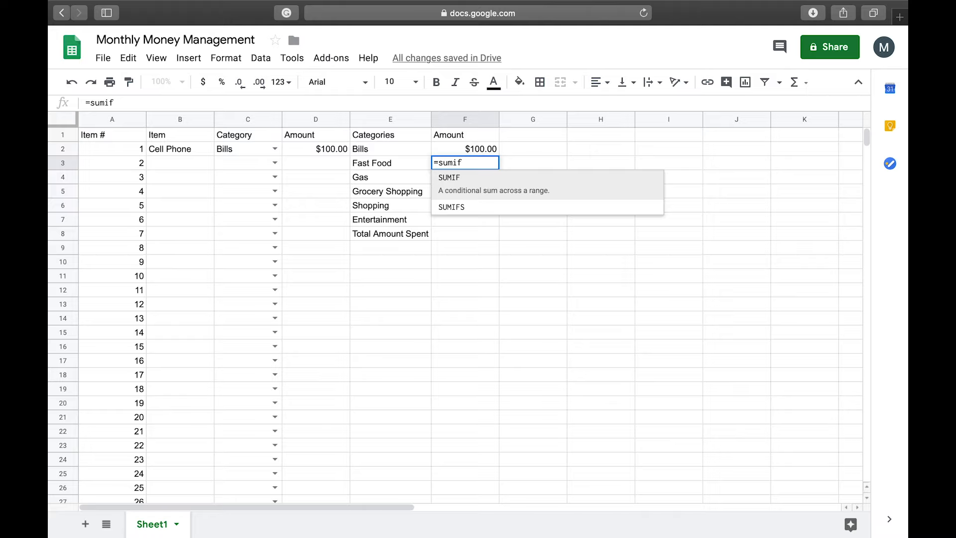
pyautogui.write('(')
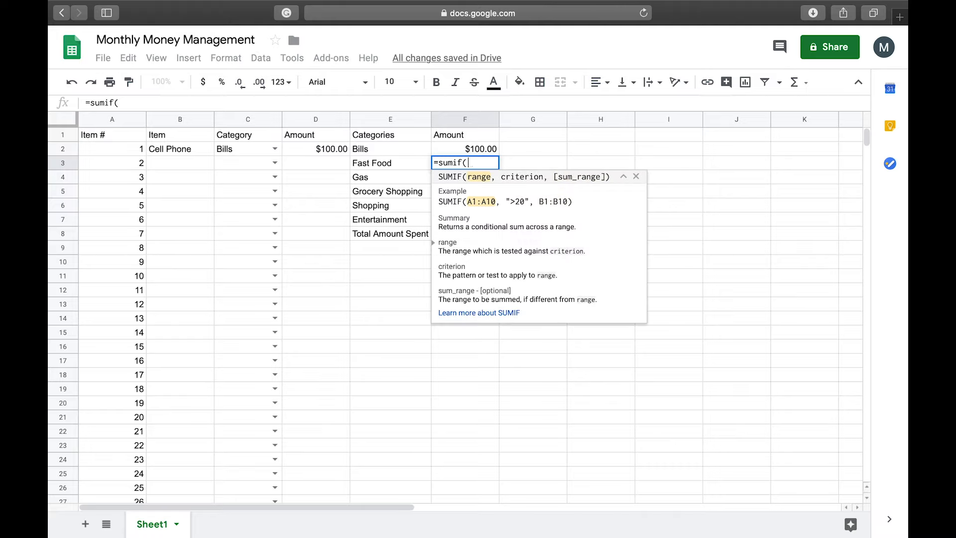
pyautogui.write('C')
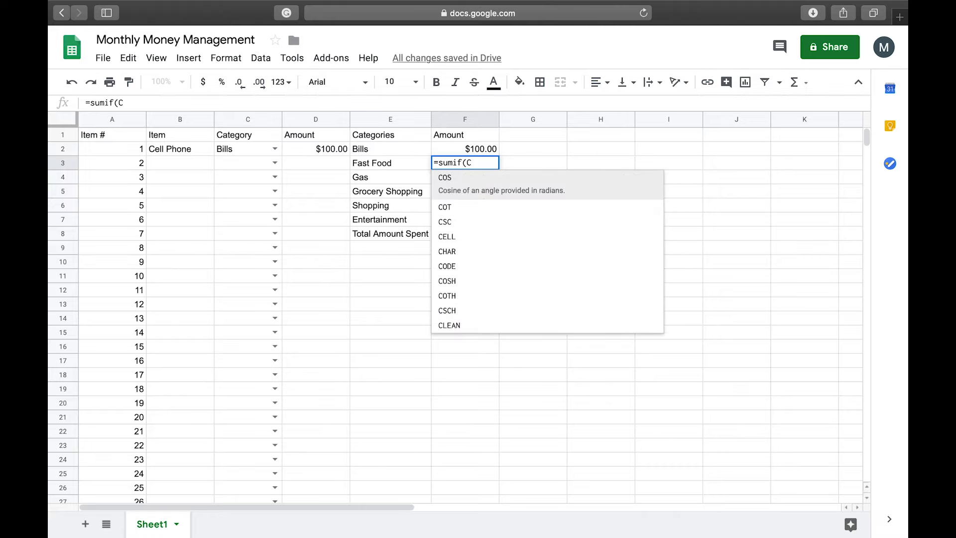
pyautogui.write('2:')
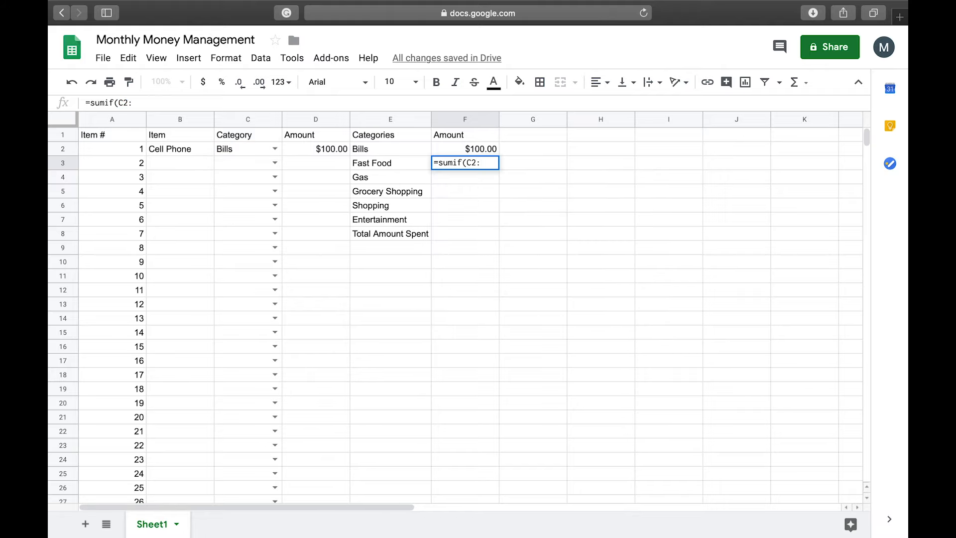
pyautogui.write('C')
pyautogui.write('25')
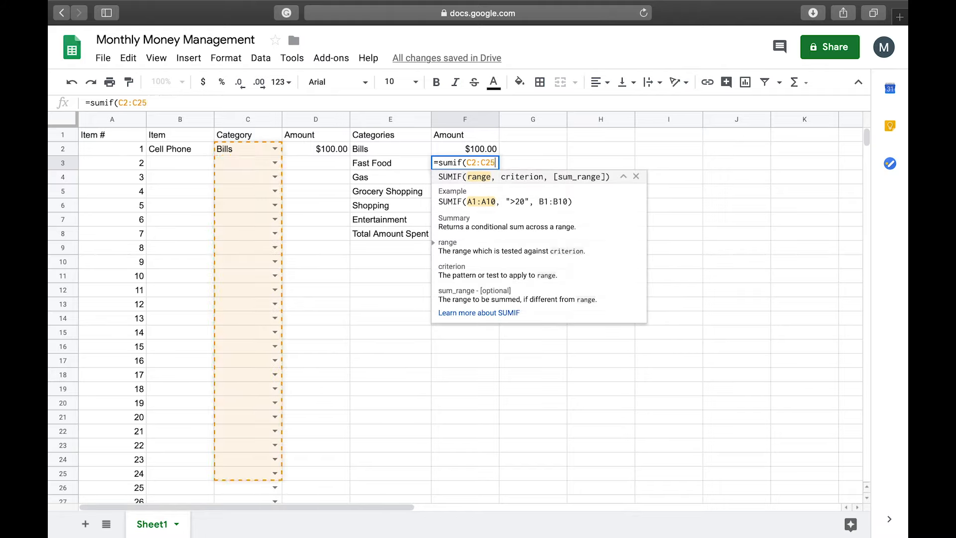
pyautogui.write('1,"')
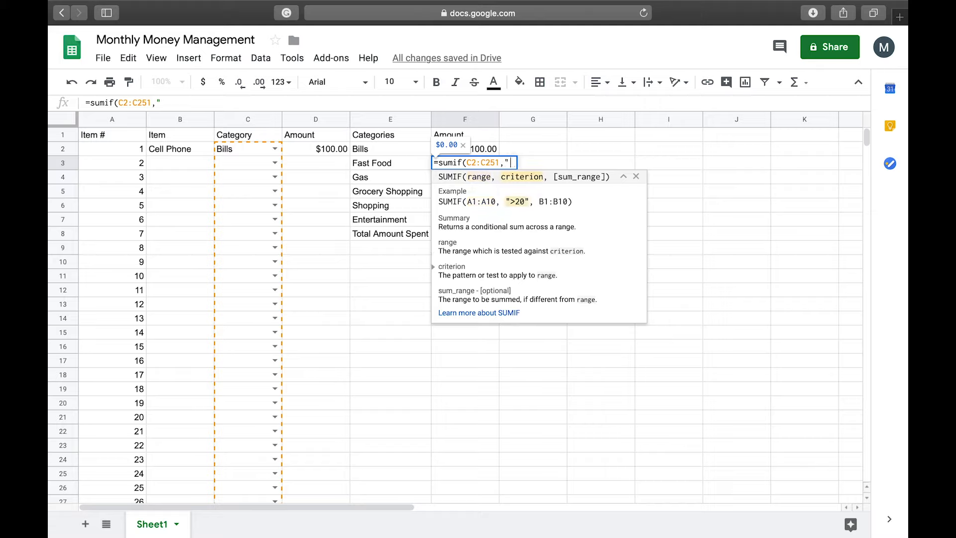
pyautogui.write('Fast Food"')
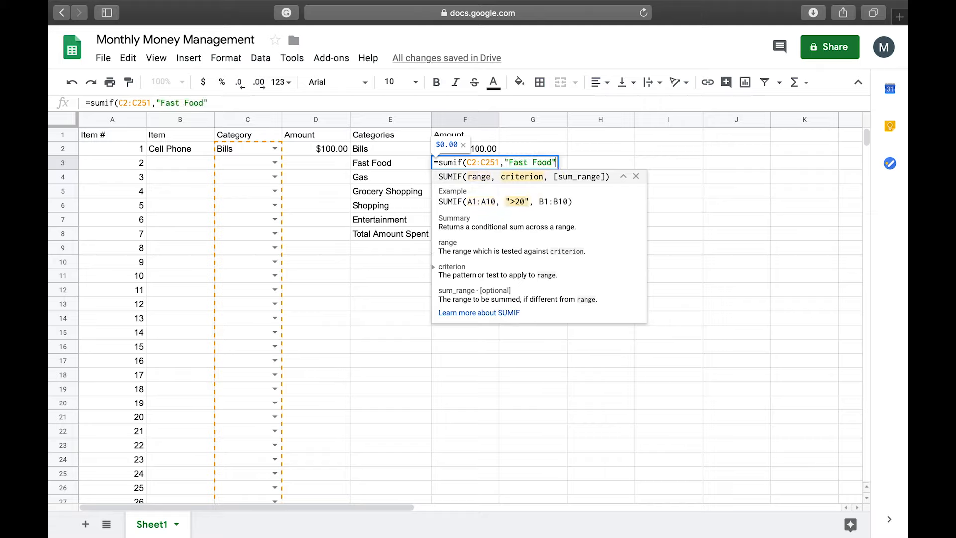
pyautogui.write(', ')
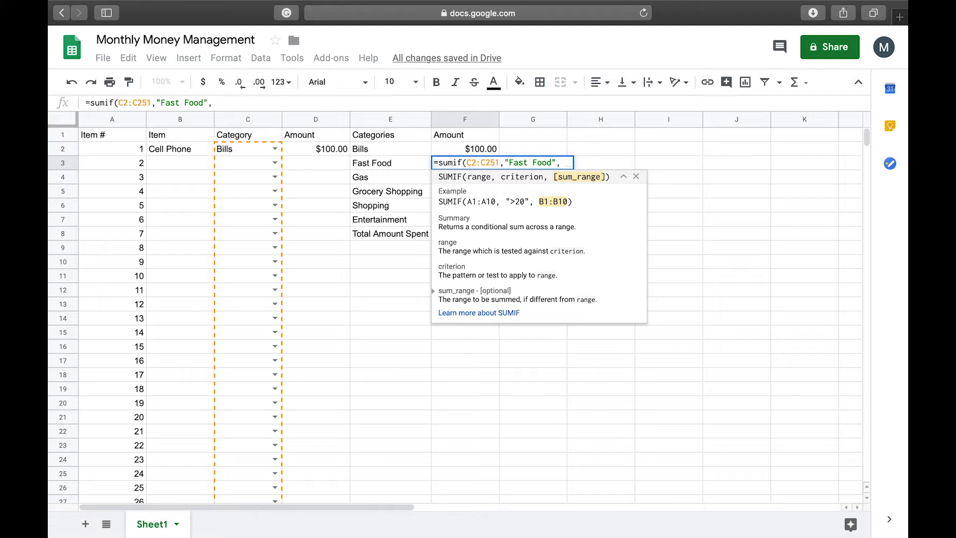
pyautogui.write('Cd=')
pyautogui.press('BackSpace')
pyautogui.press('BackSpace')
pyautogui.press('BackSpace')
pyautogui.write('D2')
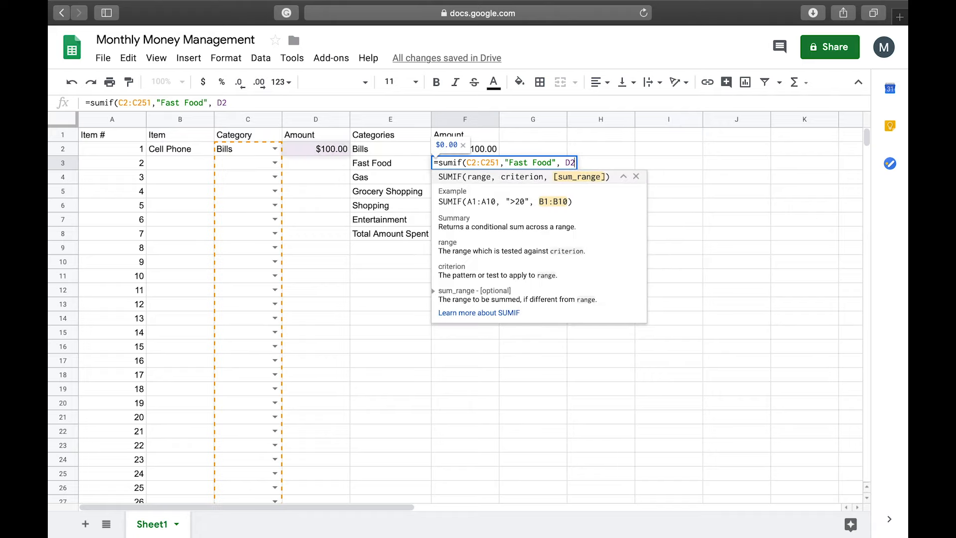
pyautogui.write(':D251')
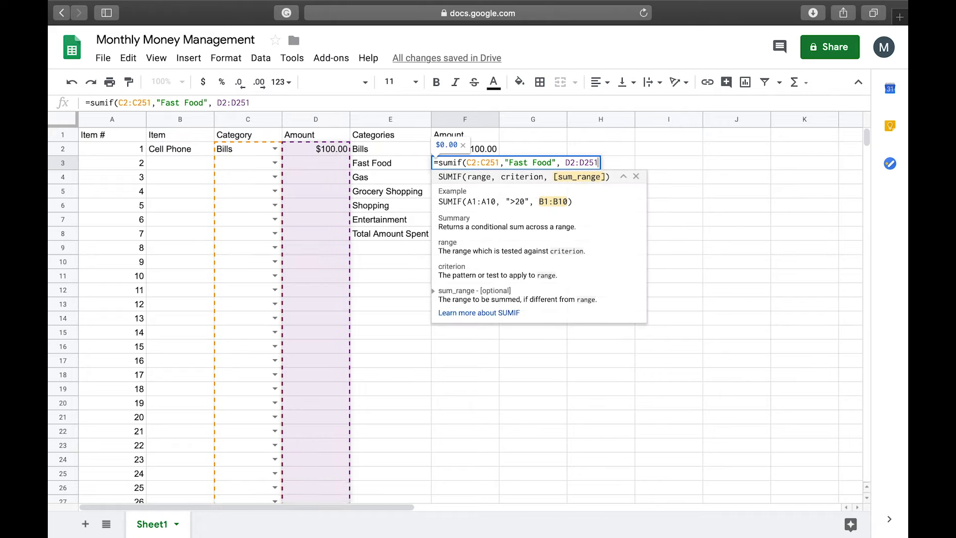
pyautogui.press('Return')
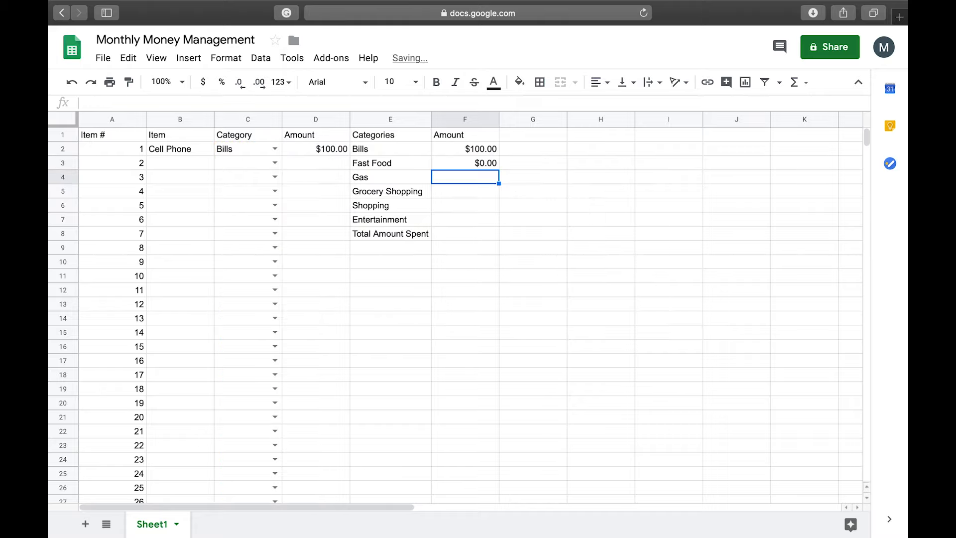
# Fill in the second item row with "Mcdonalds", category Fast Food and an amount of 5.
pyautogui.click(199, 164)
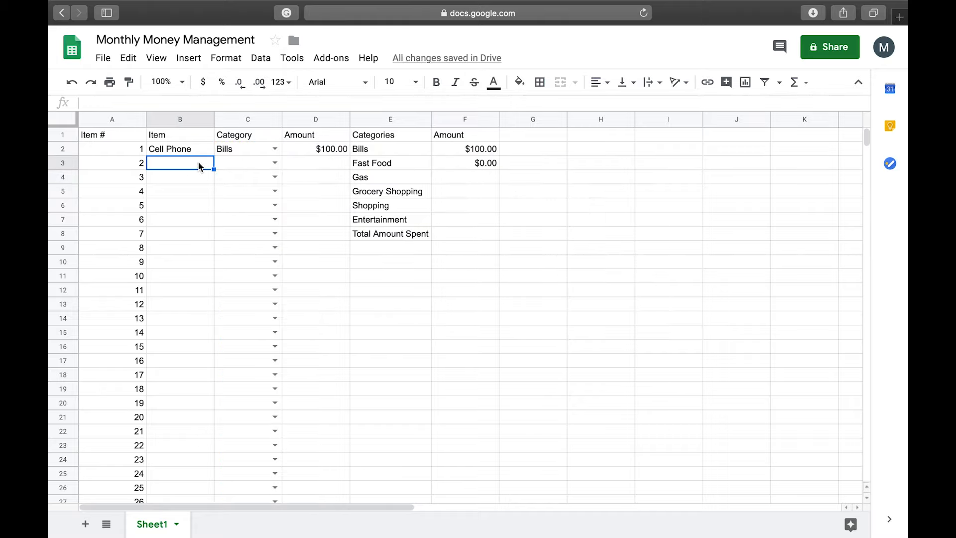
pyautogui.write('Mcod')
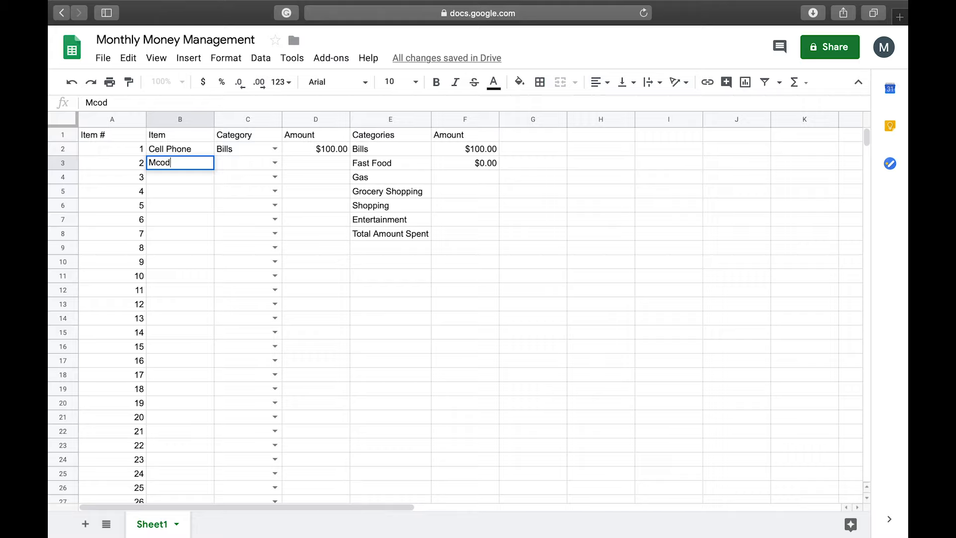
pyautogui.press('BackSpace')
pyautogui.press('BackSpace')
pyautogui.write('donalds')
pyautogui.click(275, 163)
pyautogui.click(258, 196)
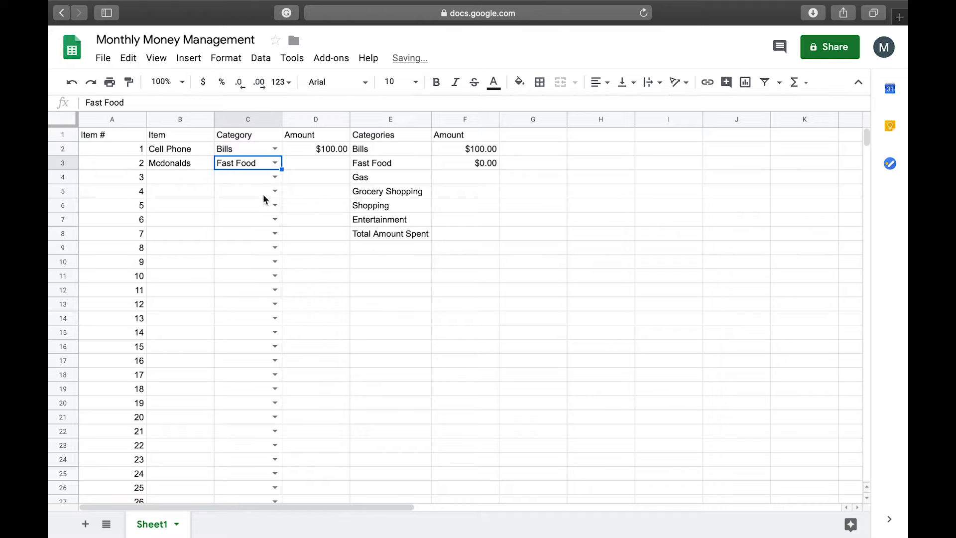
pyautogui.click(326, 169)
pyautogui.write('5')
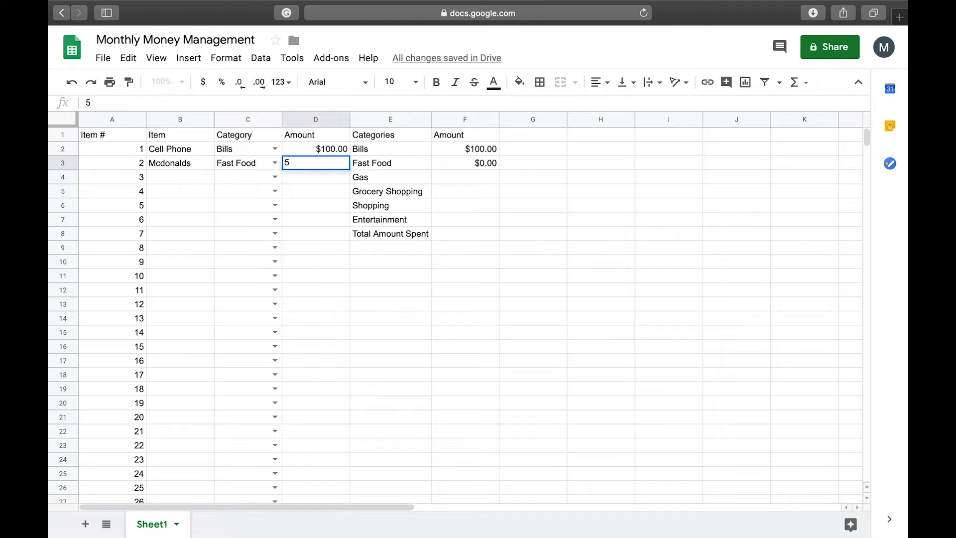
pyautogui.press('Return')
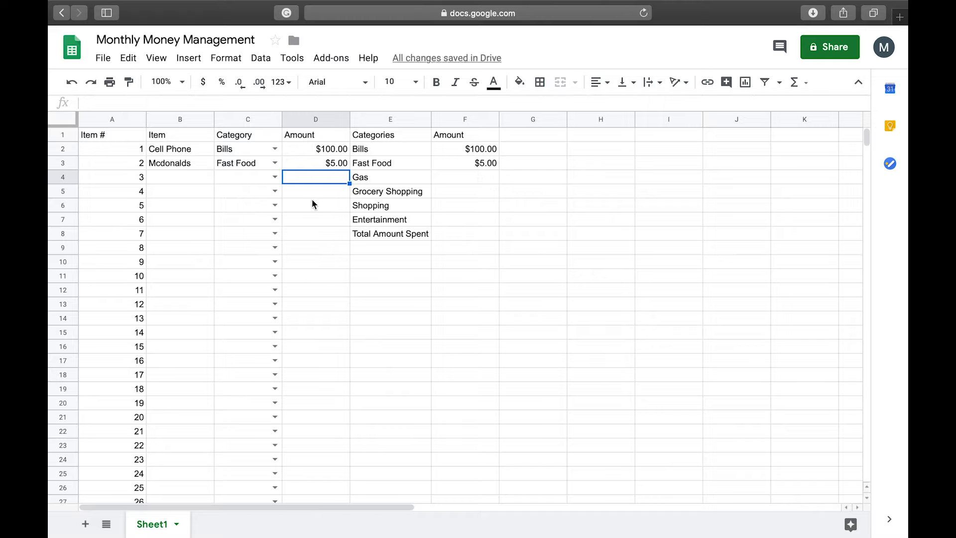
# Fill in the third item row with "Burger King", category Fast Food and an amount of 6.
pyautogui.click(194, 180)
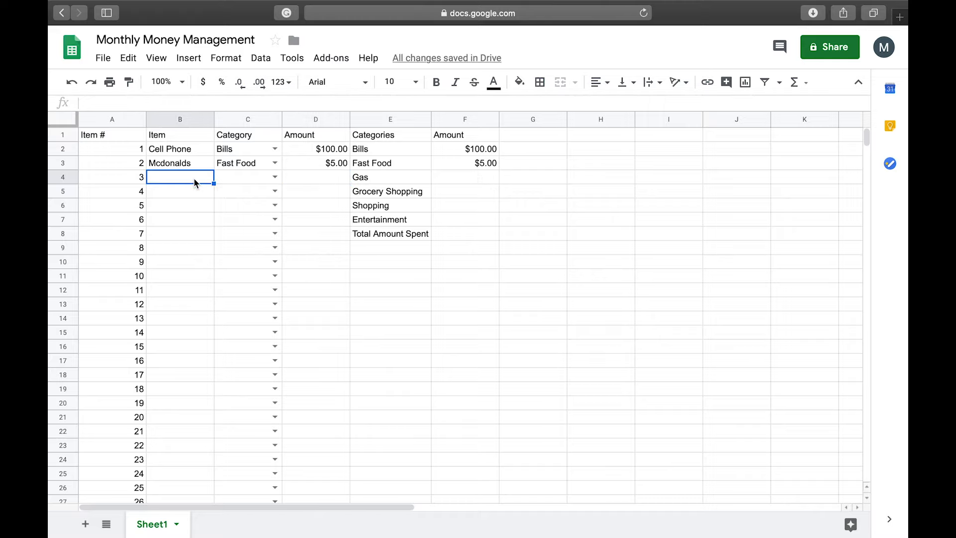
pyautogui.write('Burger King')
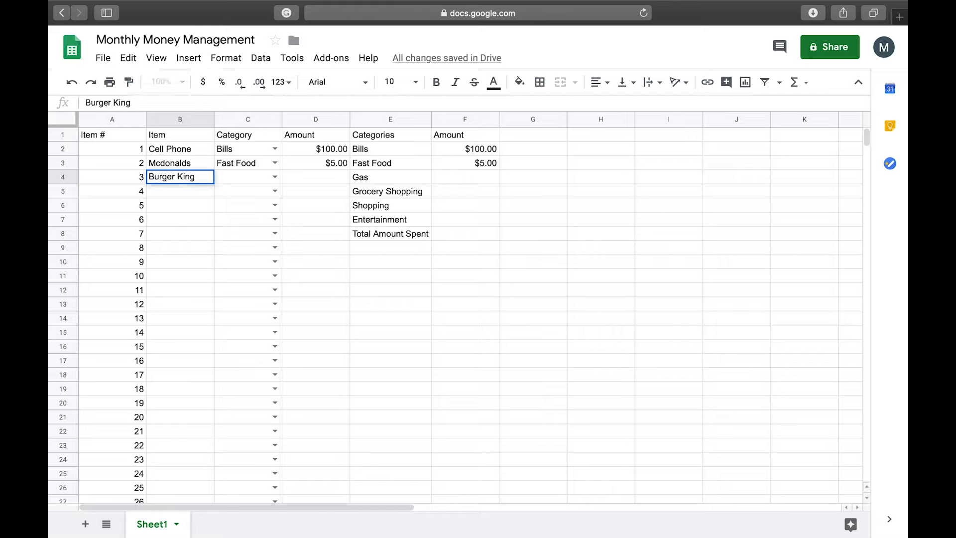
pyautogui.press('Tab')
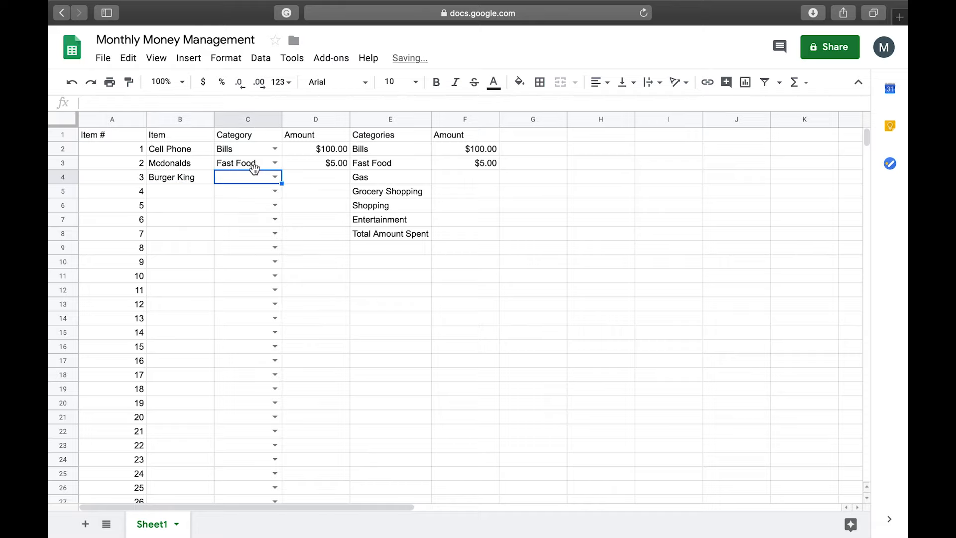
pyautogui.click(275, 182)
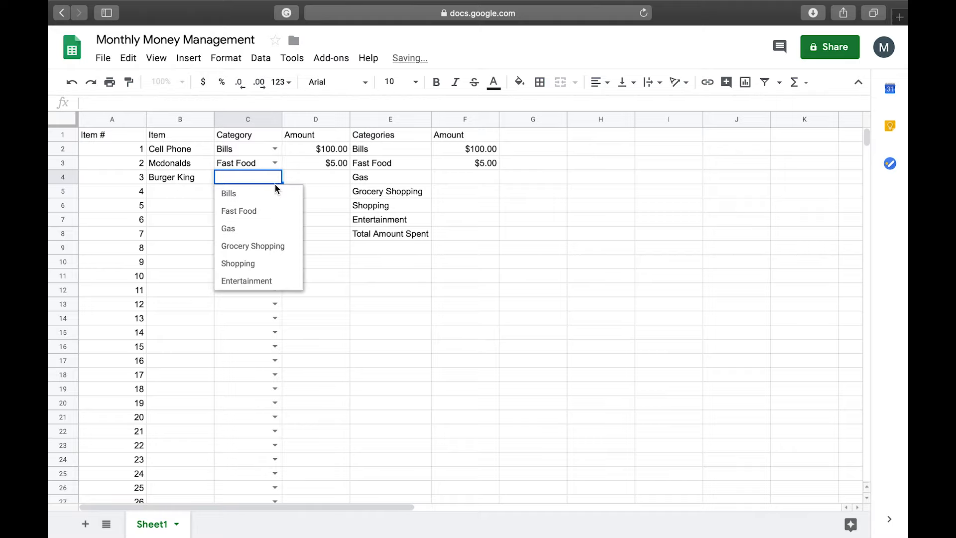
pyautogui.click(255, 212)
pyautogui.click(321, 176)
pyautogui.write('6')
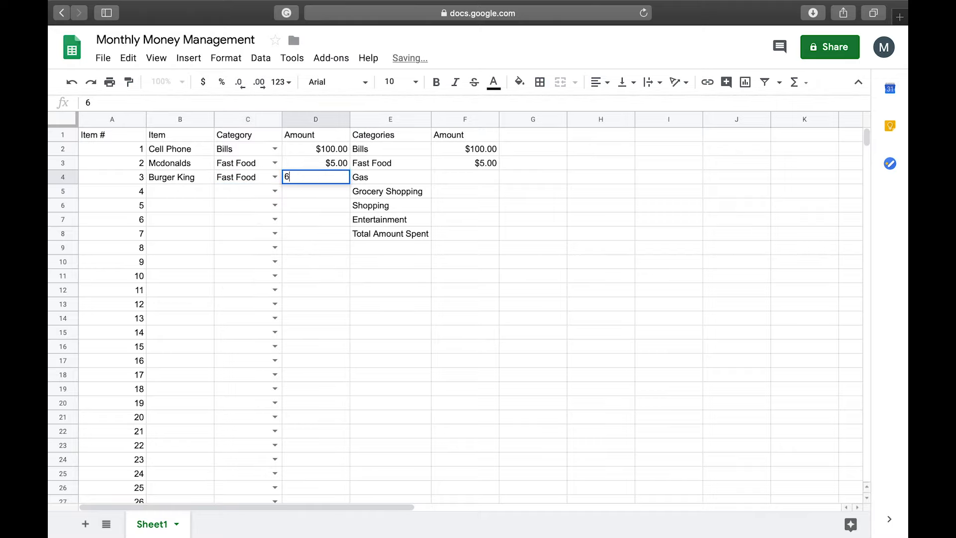
pyautogui.press('Return')
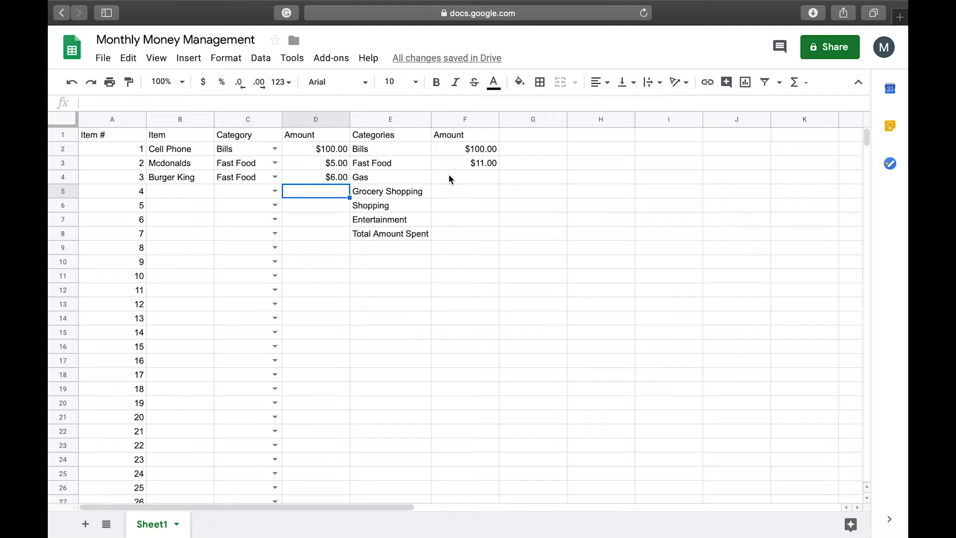
# Copy the Fast Food SUMIF formula from F3 down through F7 for the remaining categories.
pyautogui.click(460, 180)
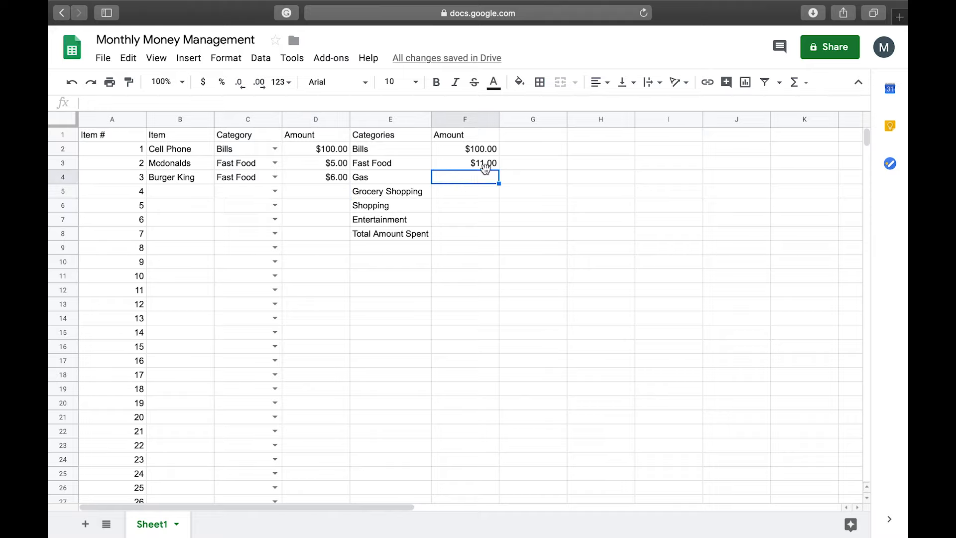
pyautogui.click(487, 165)
pyautogui.moveTo(499, 170); pyautogui.dragTo(494, 224)
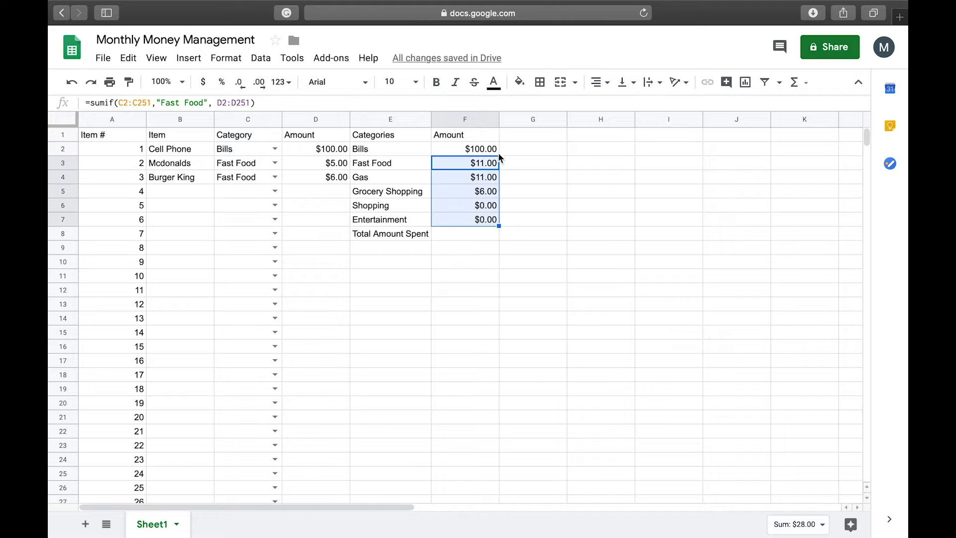
# In the Gas formula in F4, set the SUMIF criteria range to C2:C251.
pyautogui.click(462, 178)
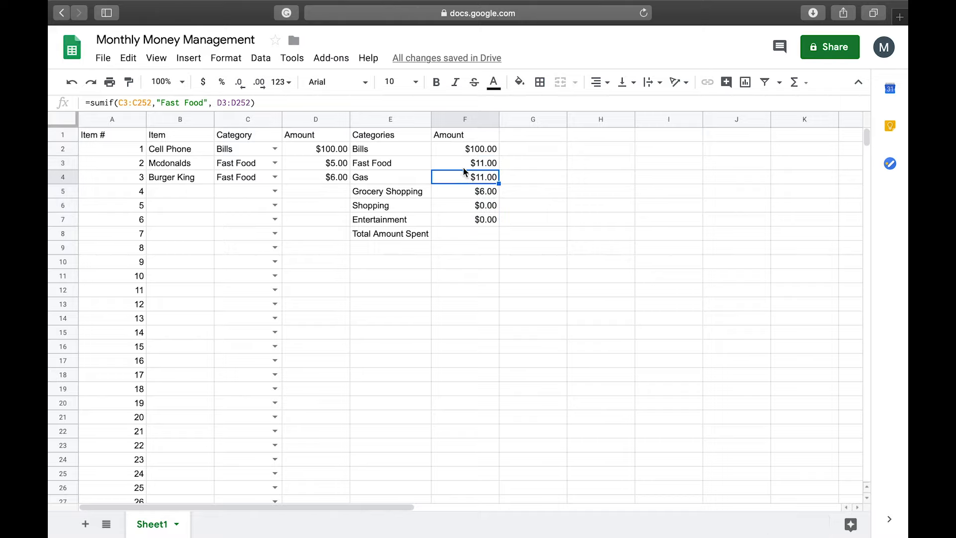
pyautogui.click(129, 104)
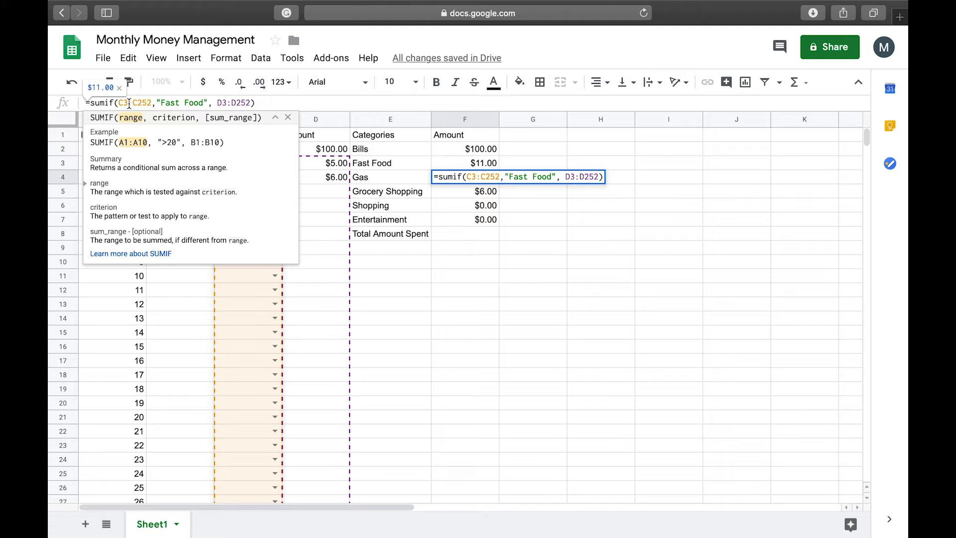
pyautogui.press('BackSpace')
pyautogui.write('2')
pyautogui.press('BackSpace')
pyautogui.write('1')
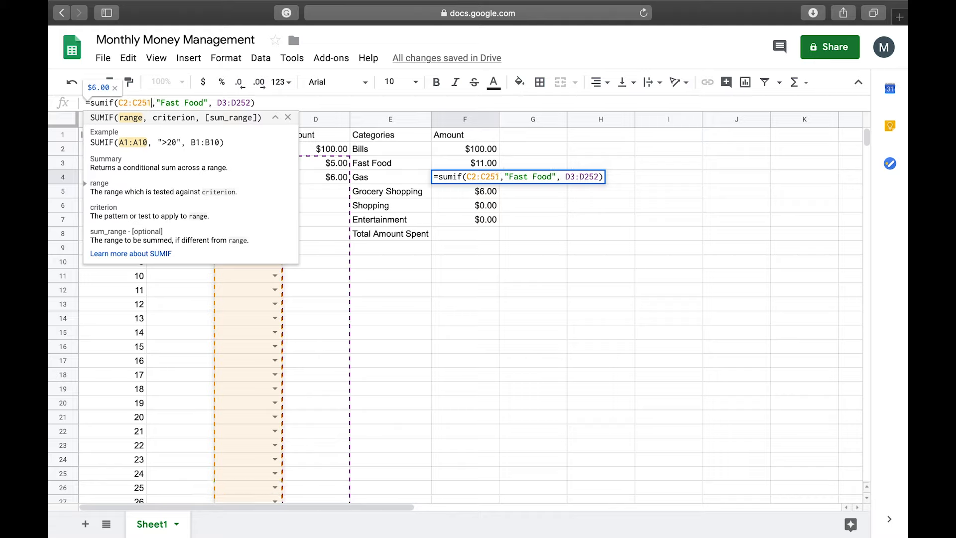
# Replace the "Fast Food" criterion in the F4 formula with "Gas".
pyautogui.click(204, 103)
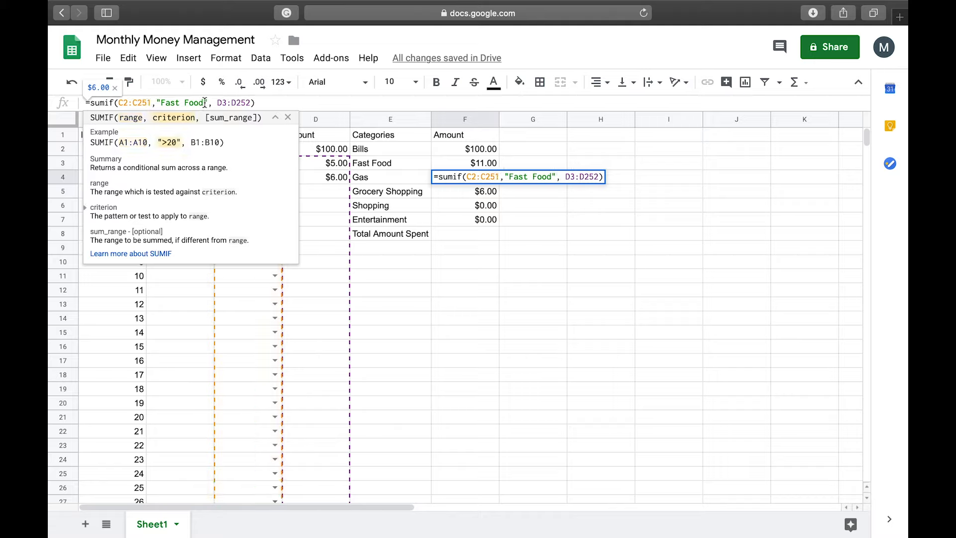
pyautogui.press('BackSpace')
pyautogui.press('BackSpace')
pyautogui.press('BackSpace')
pyautogui.press('BackSpace')
pyautogui.press('BackSpace')
pyautogui.press('BackSpace')
pyautogui.press('BackSpace')
pyautogui.press('BackSpace')
pyautogui.press('BackSpace')
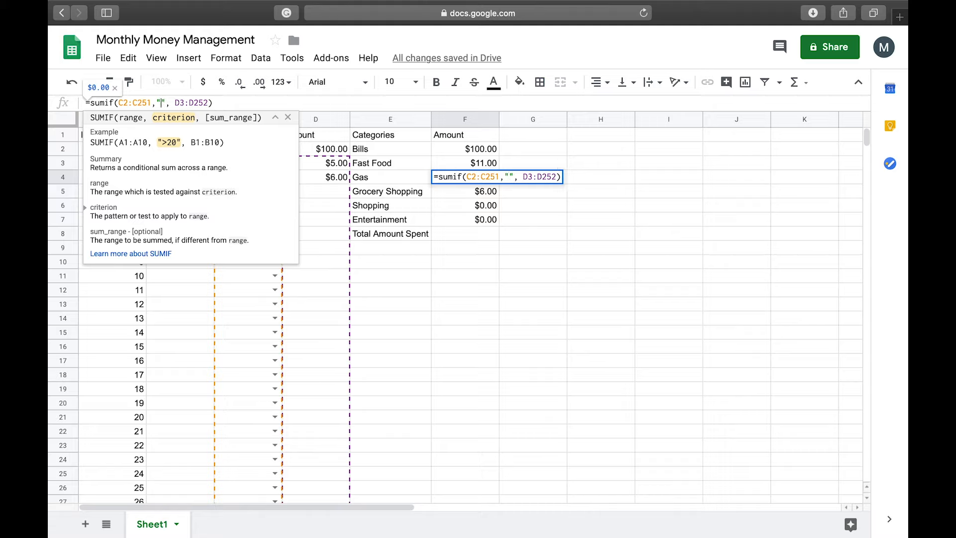
pyautogui.write('Gas')
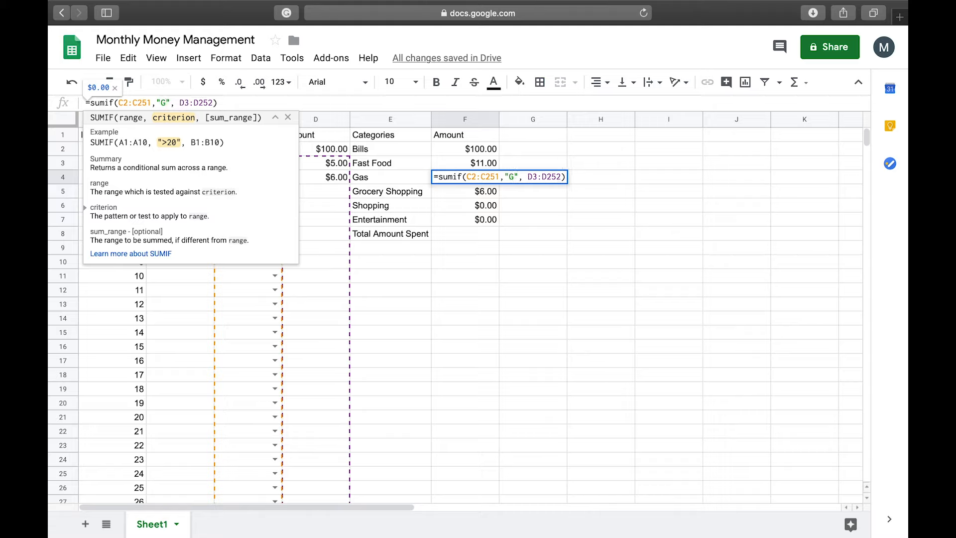
# Set the sum range of the Gas formula in F4 to D2:D251 and commit the formula.
pyautogui.click(196, 102)
pyautogui.press('BackSpace')
pyautogui.write('2')
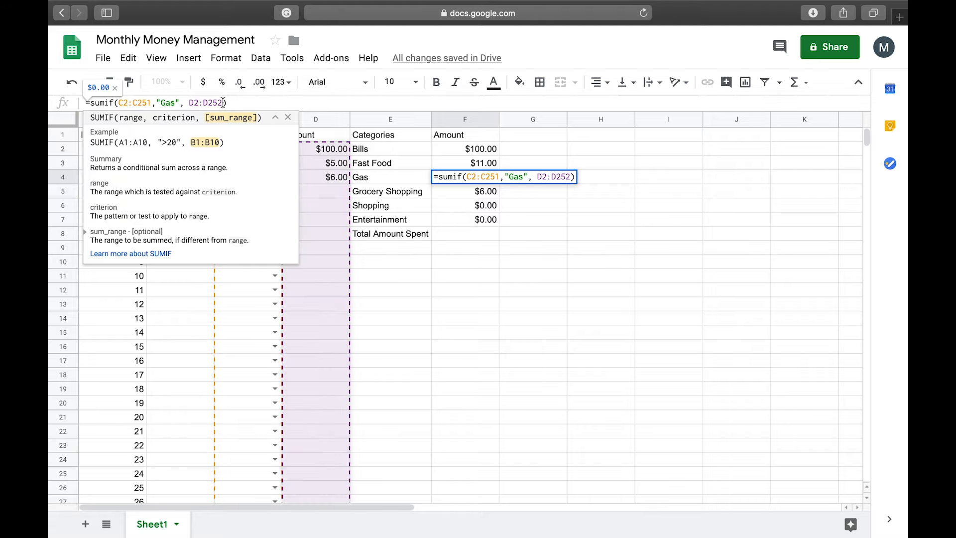
pyautogui.press('BackSpace')
pyautogui.write('1')
pyautogui.press('Return')
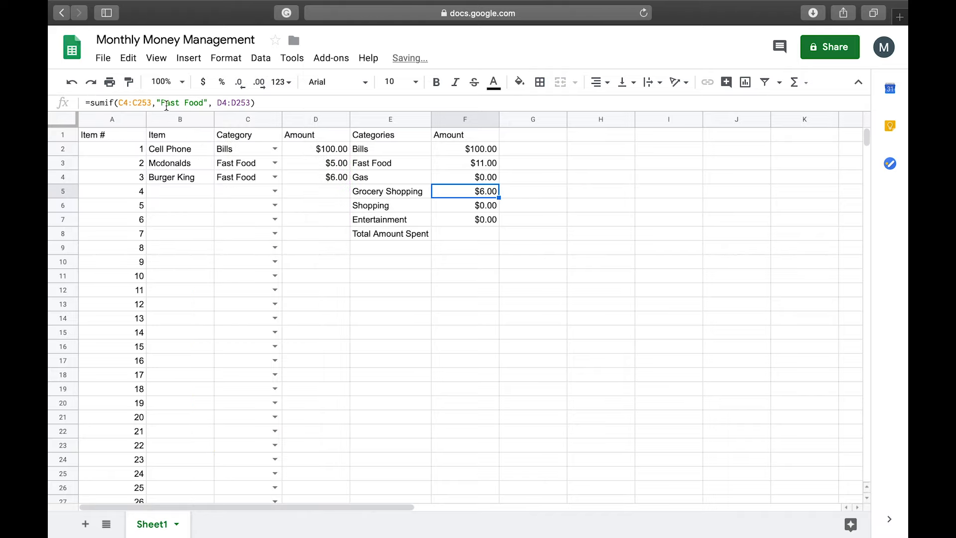
# In the Grocery Shopping formula in F5, set the SUMIF criteria range to C2:C251.
pyautogui.click(129, 105)
pyautogui.press('BackSpace')
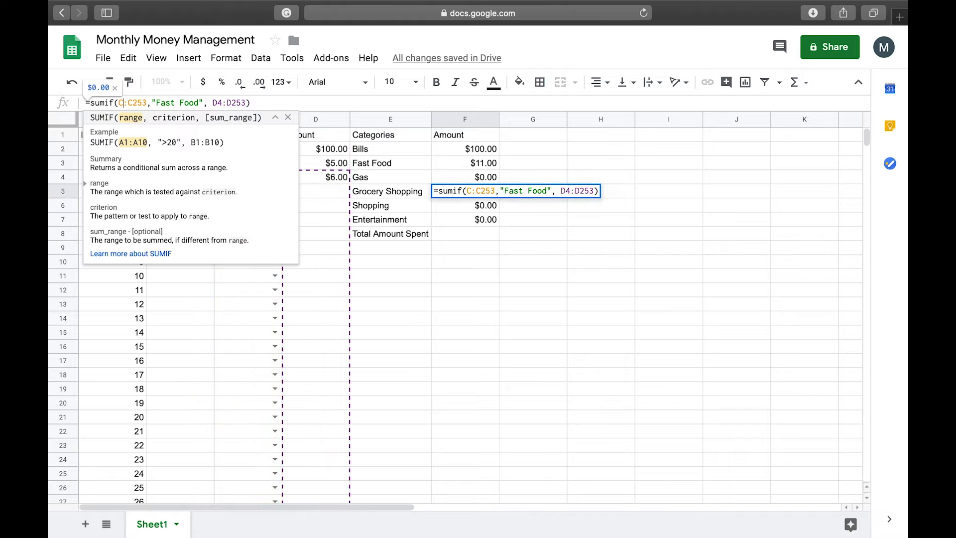
pyautogui.write('2')
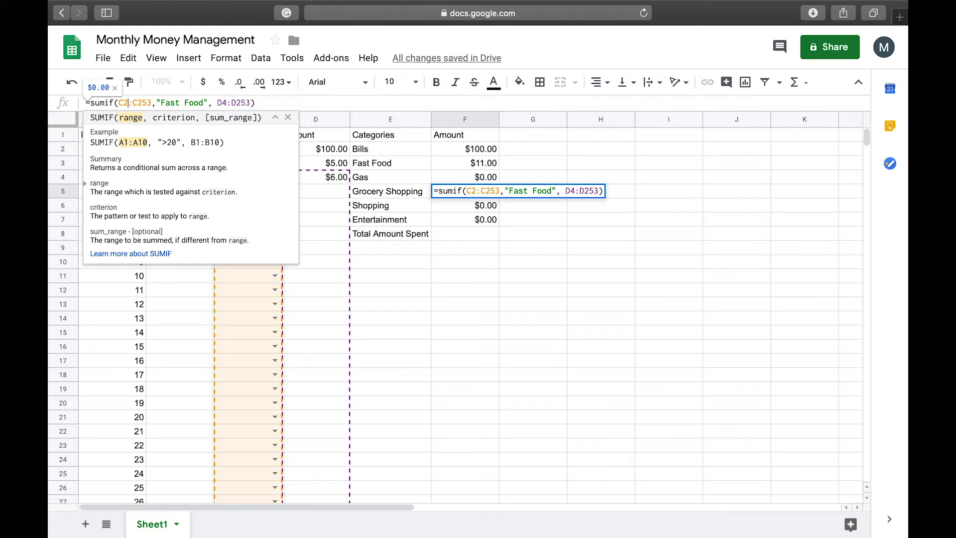
pyautogui.click(151, 102)
pyautogui.press('BackSpace')
pyautogui.write('1')
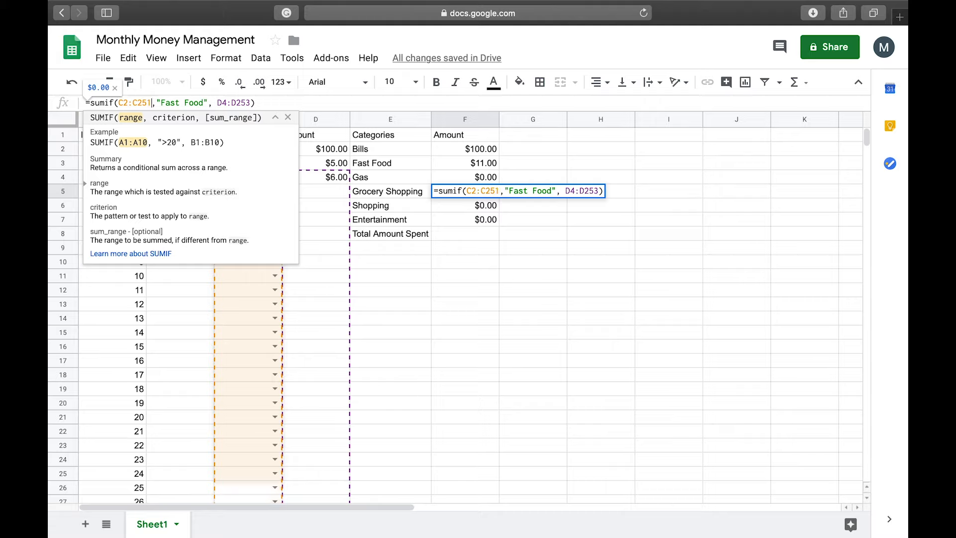
# Replace the "Fast Food" criterion in the F5 formula with "Grocery Shopping".
pyautogui.click(203, 102)
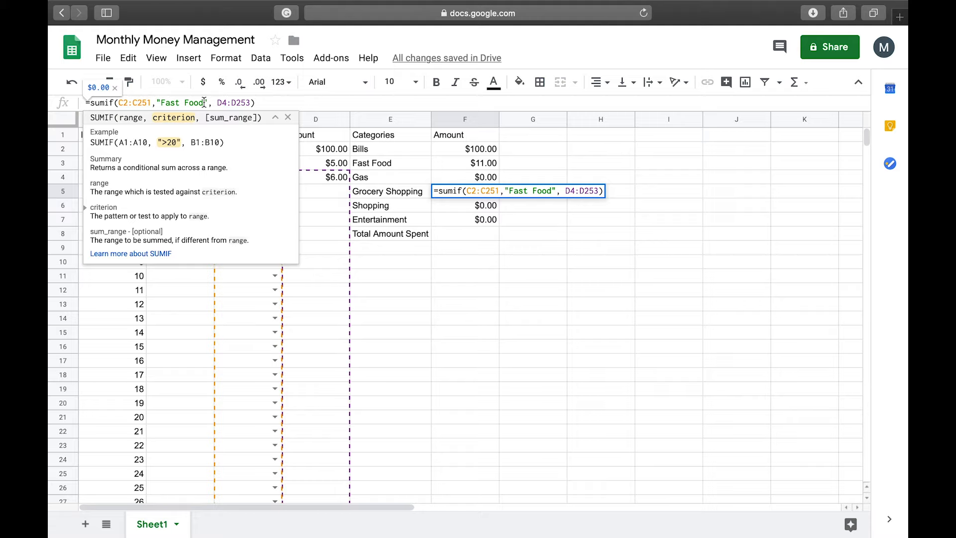
pyautogui.press('BackSpace')
pyautogui.press('BackSpace')
pyautogui.press('BackSpace')
pyautogui.press('BackSpace')
pyautogui.press('BackSpace')
pyautogui.press('BackSpace')
pyautogui.press('BackSpace')
pyautogui.press('BackSpace')
pyautogui.press('BackSpace')
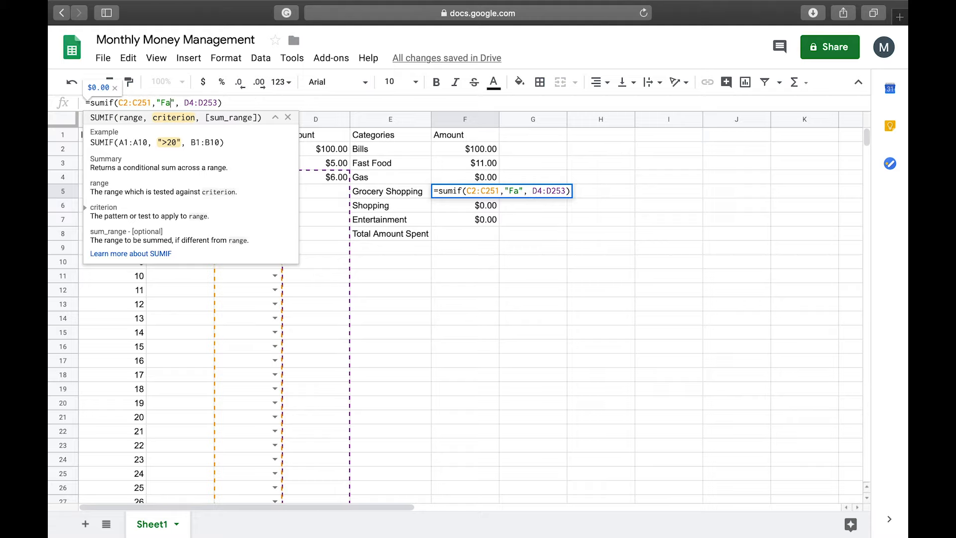
pyautogui.write('Grocery SHo')
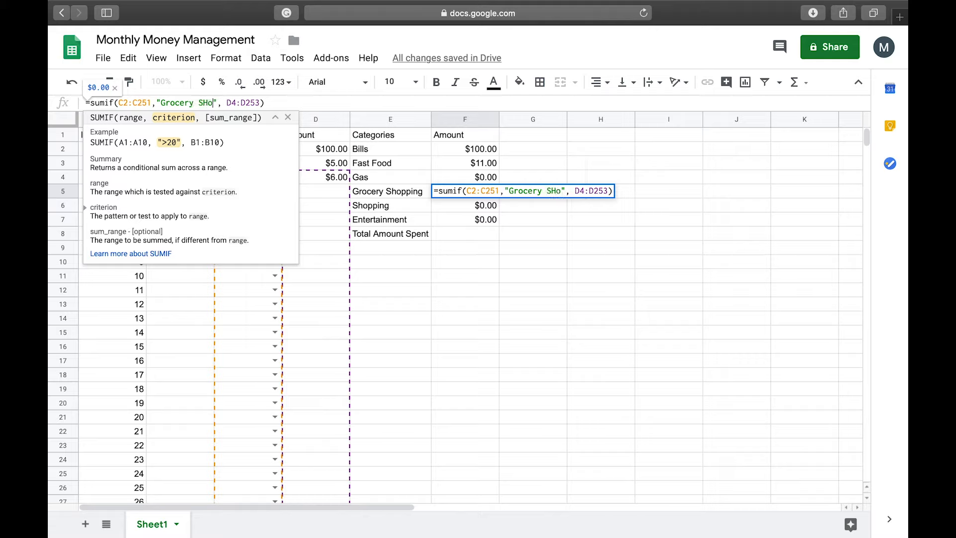
pyautogui.press('BackSpace')
pyautogui.press('BackSpace')
pyautogui.write('hop')
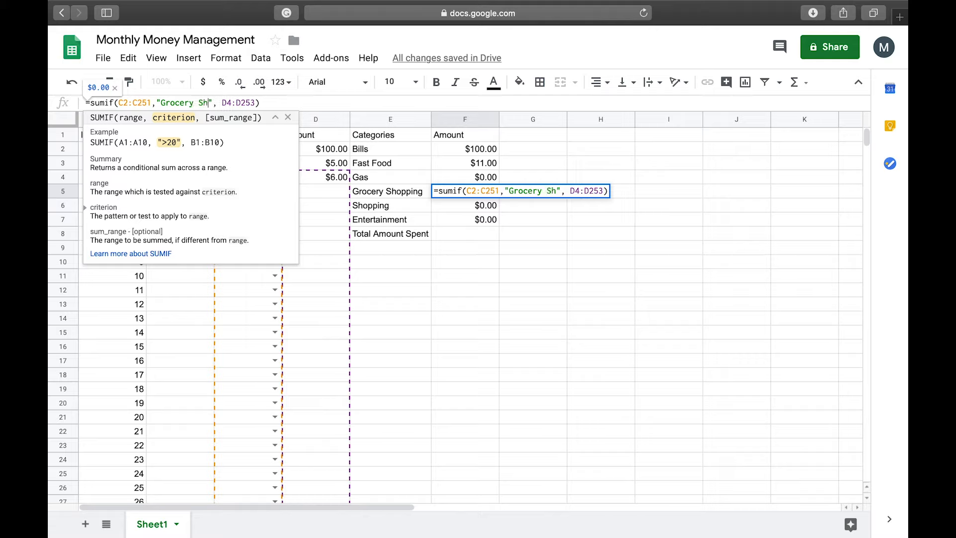
pyautogui.write('ping')
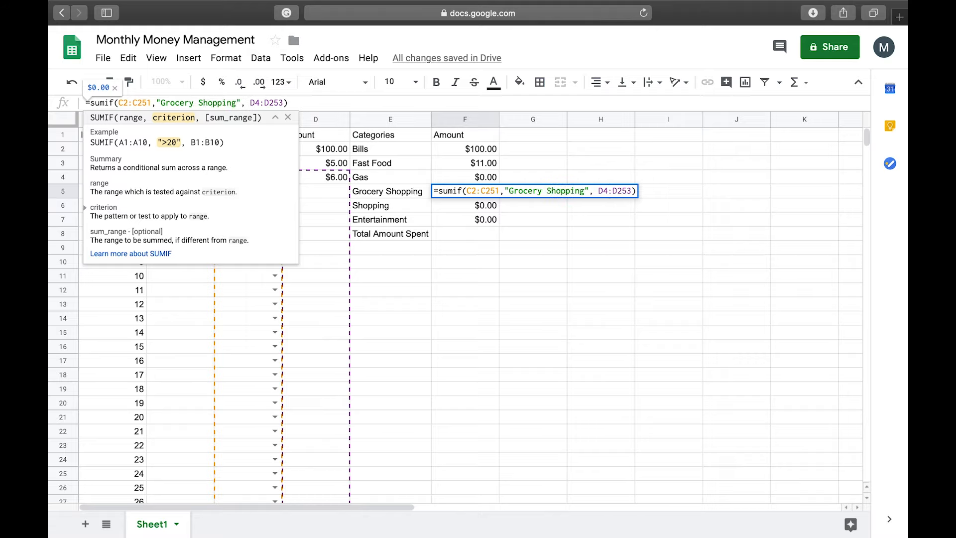
# Set the sum range of the Grocery Shopping formula in F5 to D2:D251 and commit the formula.
pyautogui.click(264, 102)
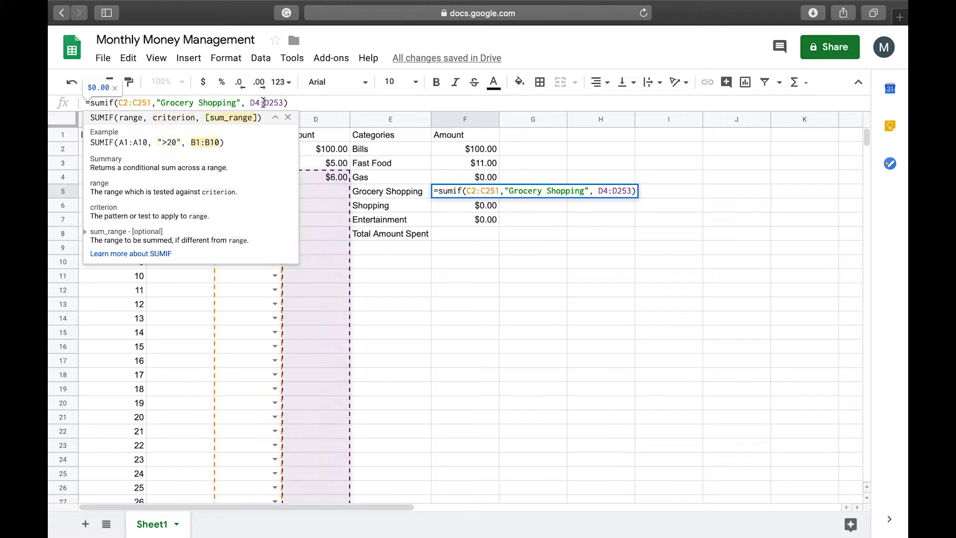
pyautogui.press('BackSpace')
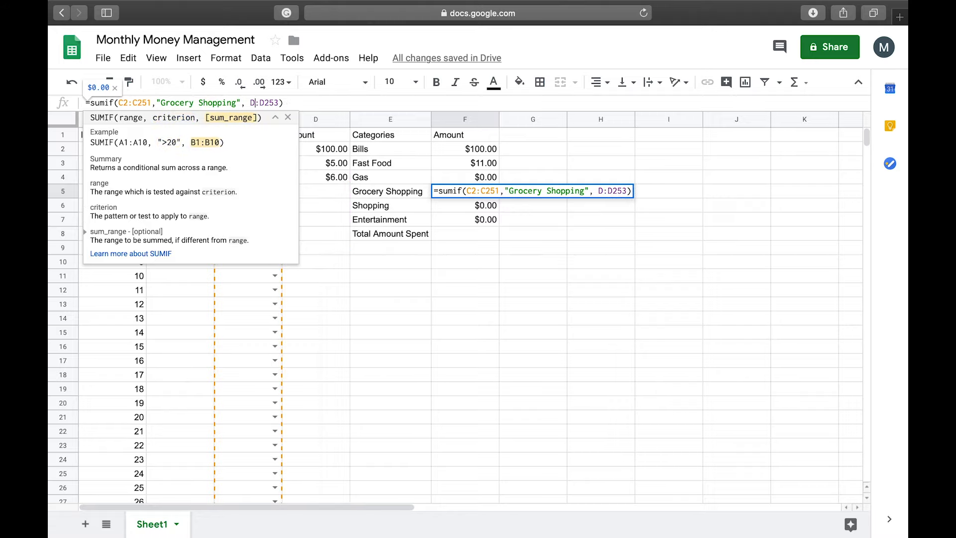
pyautogui.write('2')
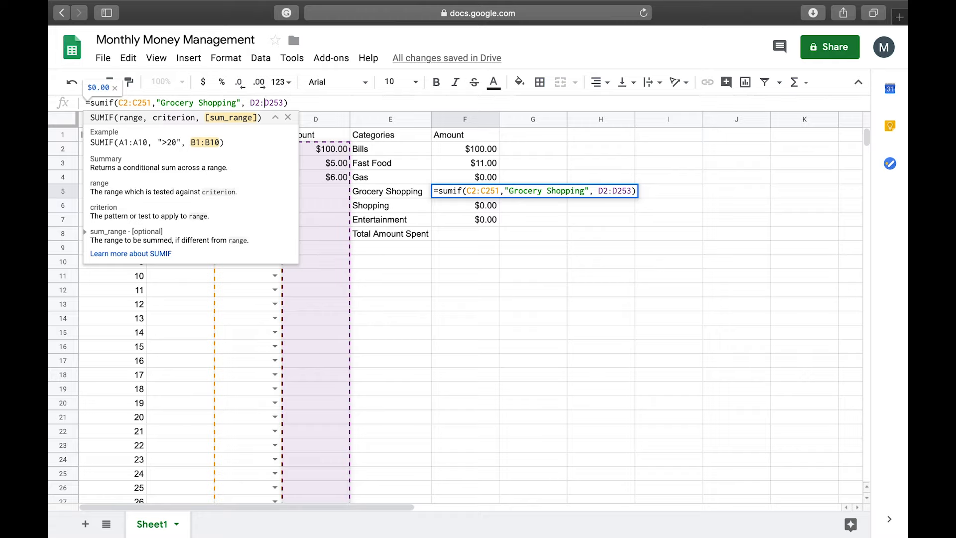
pyautogui.press('BackSpace')
pyautogui.write('1')
pyautogui.press('Return')
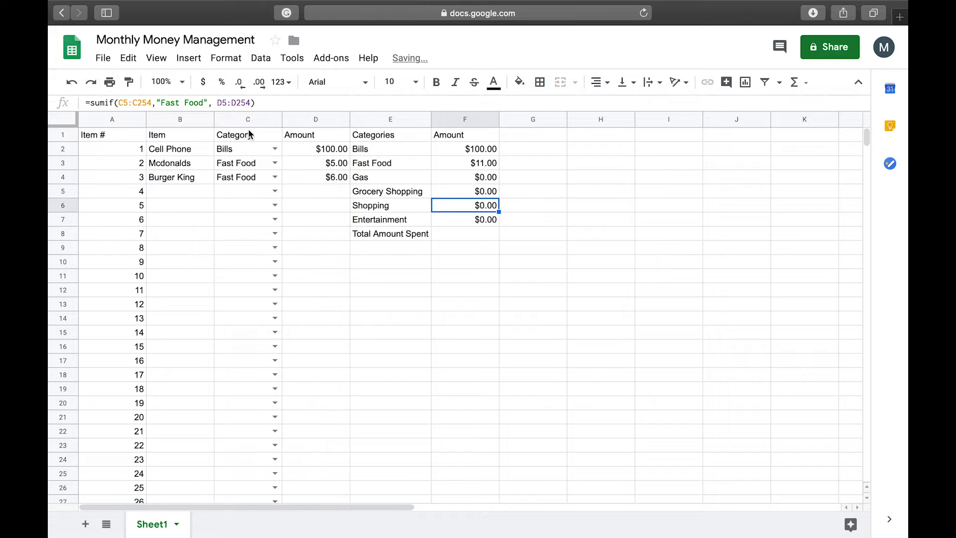
# In the Shopping formula in F6, set the SUMIF criteria range to C2:C251.
pyautogui.click(129, 101)
pyautogui.press('BackSpace')
pyautogui.write('2')
pyautogui.click(153, 102)
pyautogui.press('BackSpace')
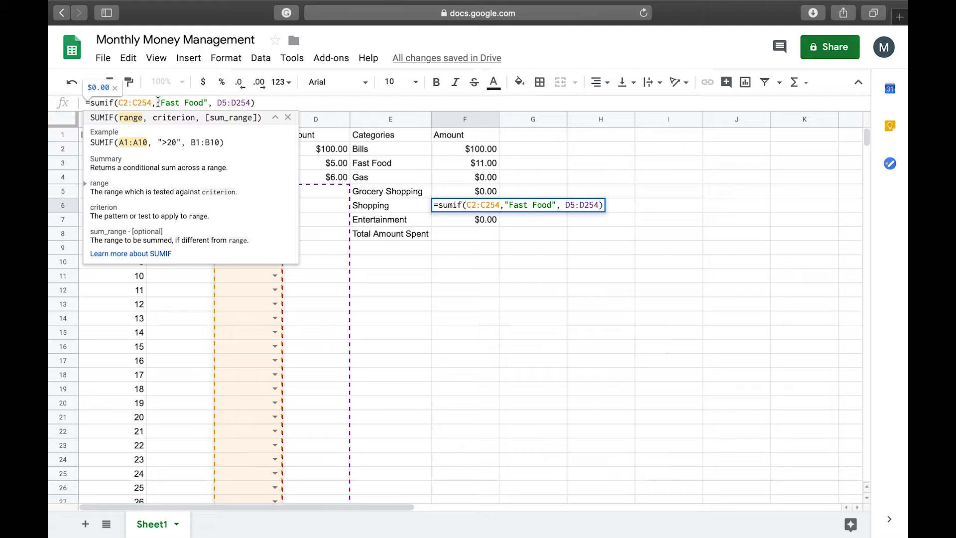
pyautogui.write('1')
# Replace the "Fast Food" criterion in the F6 formula with "Shopping".
pyautogui.click(205, 103)
pyautogui.press('BackSpace')
pyautogui.press('BackSpace')
pyautogui.press('BackSpace')
pyautogui.press('BackSpace')
pyautogui.press('BackSpace')
pyautogui.press('BackSpace')
pyautogui.press('BackSpace')
pyautogui.press('BackSpace')
pyautogui.press('BackSpace')
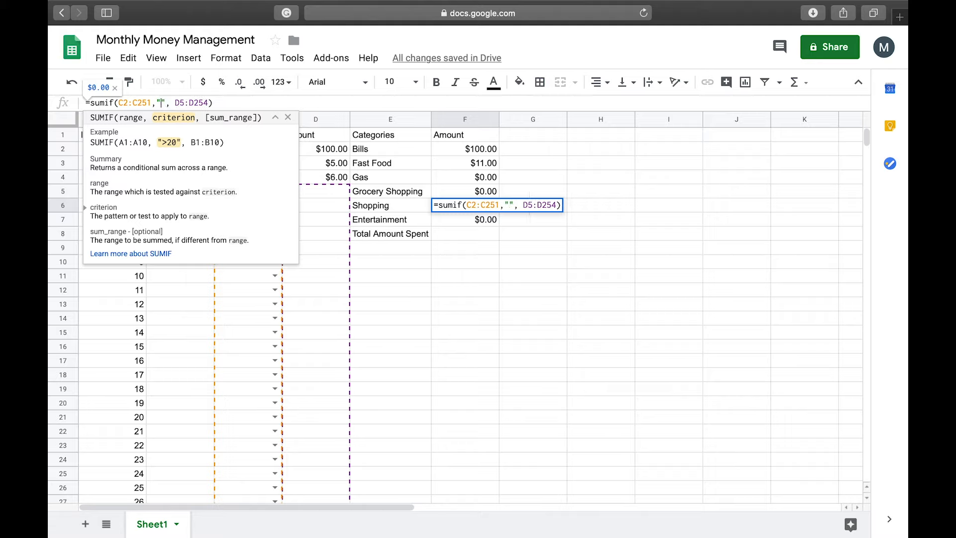
pyautogui.write('Shopping')
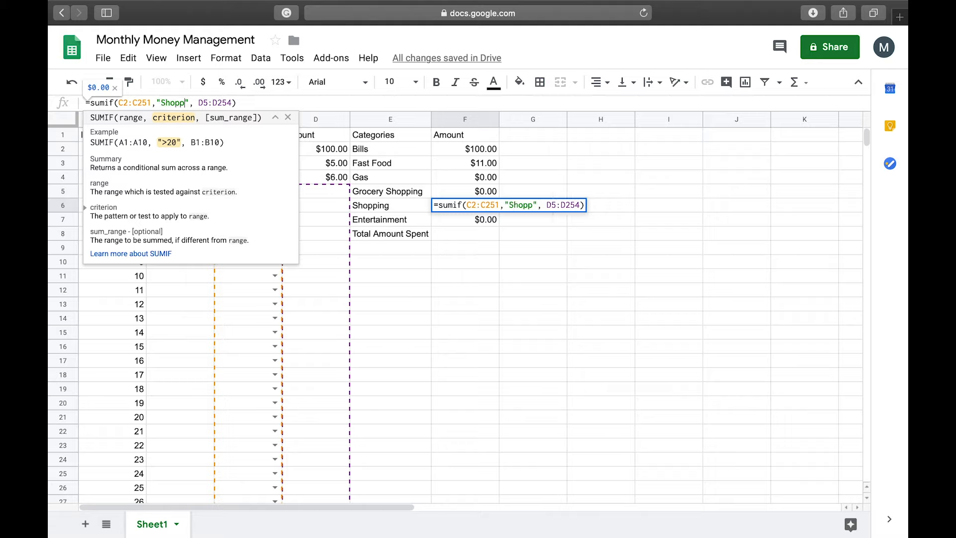
# Set the sum range of the Shopping formula in F6 to D2:D251 and commit the formula.
pyautogui.click(225, 103)
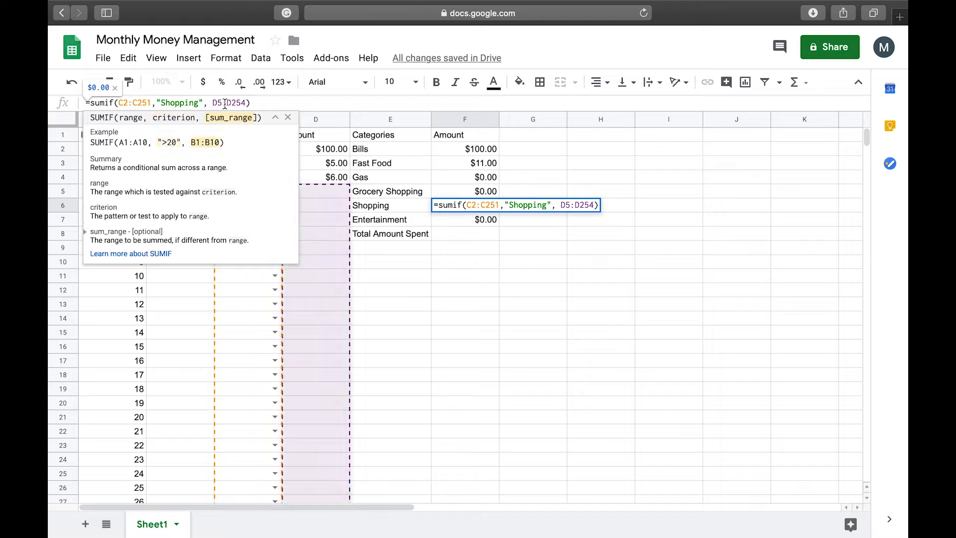
pyautogui.press('BackSpace')
pyautogui.write('2')
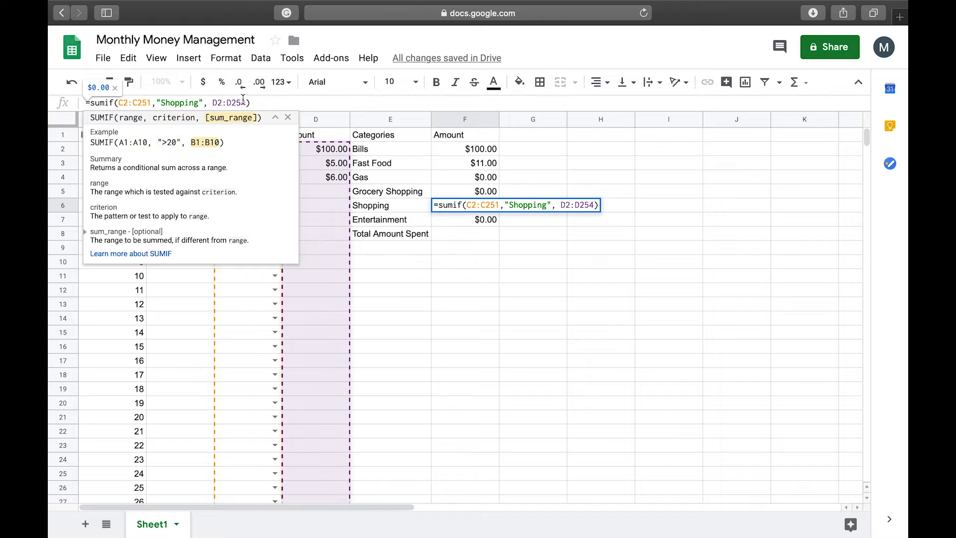
pyautogui.press('BackSpace')
pyautogui.write('1')
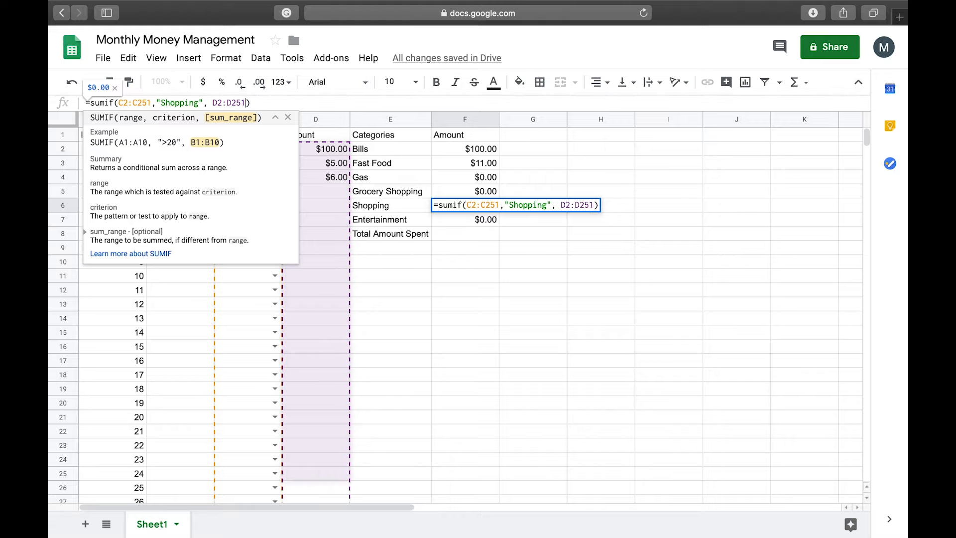
pyautogui.press('Return')
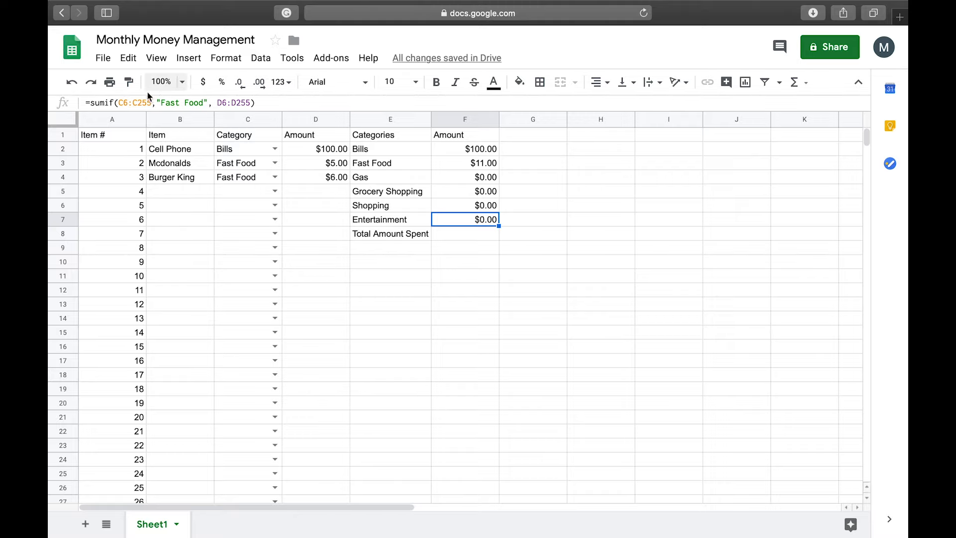
# In the Entertainment formula in F7, set the SUMIF criteria range to C2:C251.
pyautogui.click(129, 101)
pyautogui.press('BackSpace')
pyautogui.write('2')
pyautogui.click(152, 103)
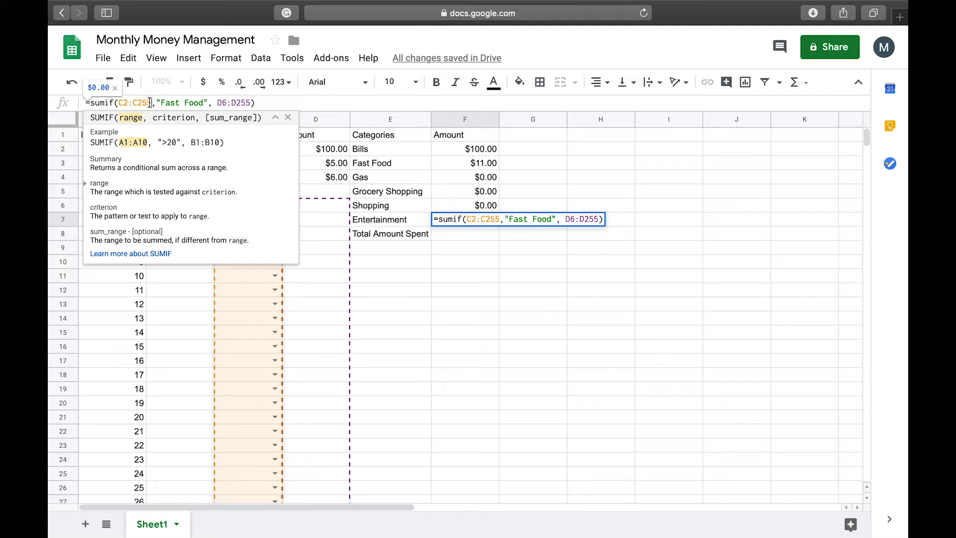
pyautogui.press('BackSpace')
pyautogui.write('1')
# Replace the "Fast Food" criterion in the F7 formula with "Entertainment".
pyautogui.click(204, 103)
pyautogui.press('BackSpace')
pyautogui.press('BackSpace')
pyautogui.press('BackSpace')
pyautogui.press('BackSpace')
pyautogui.press('BackSpace')
pyautogui.press('BackSpace')
pyautogui.press('BackSpace')
pyautogui.press('BackSpace')
pyautogui.press('BackSpace')
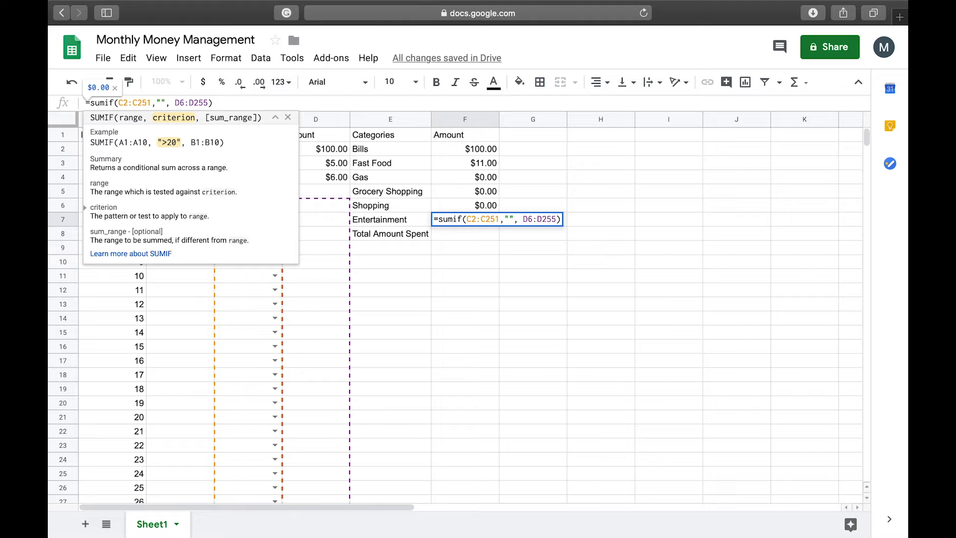
pyautogui.write('Enter')
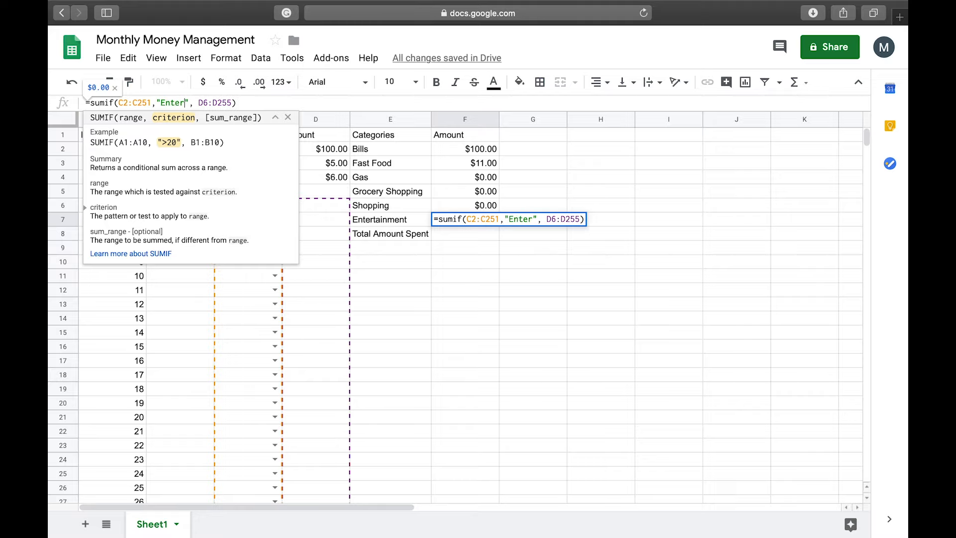
pyautogui.write('tainment')
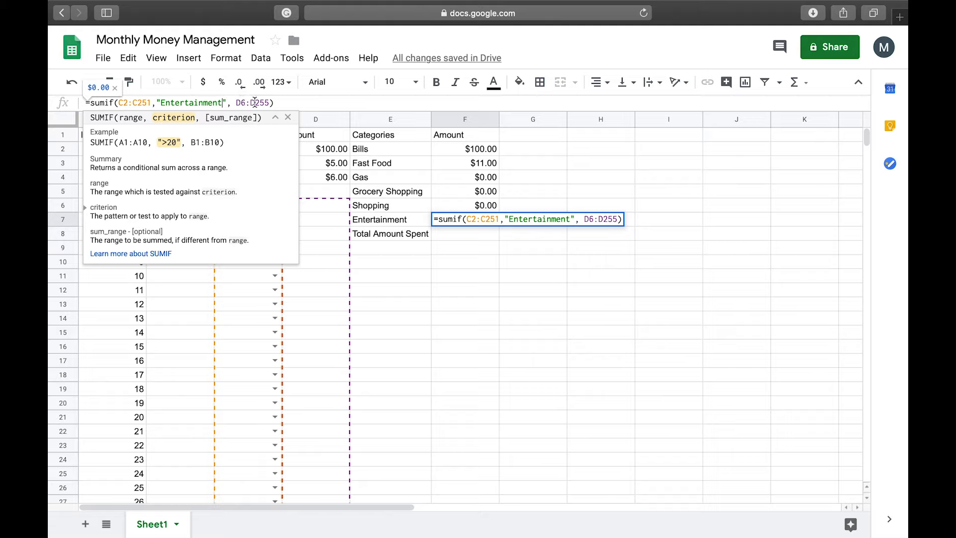
# Set the sum range of the Entertainment formula in F7 to D2:D251 and commit the formula.
pyautogui.click(244, 102)
pyautogui.press('BackSpace')
pyautogui.write('2')
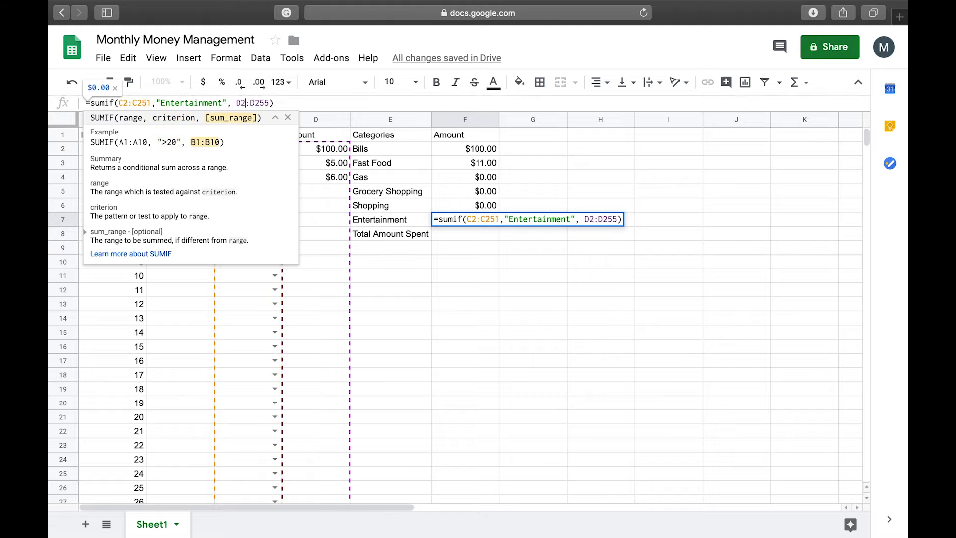
pyautogui.click(269, 103)
pyautogui.press('BackSpace')
pyautogui.write('1')
pyautogui.press('Return')
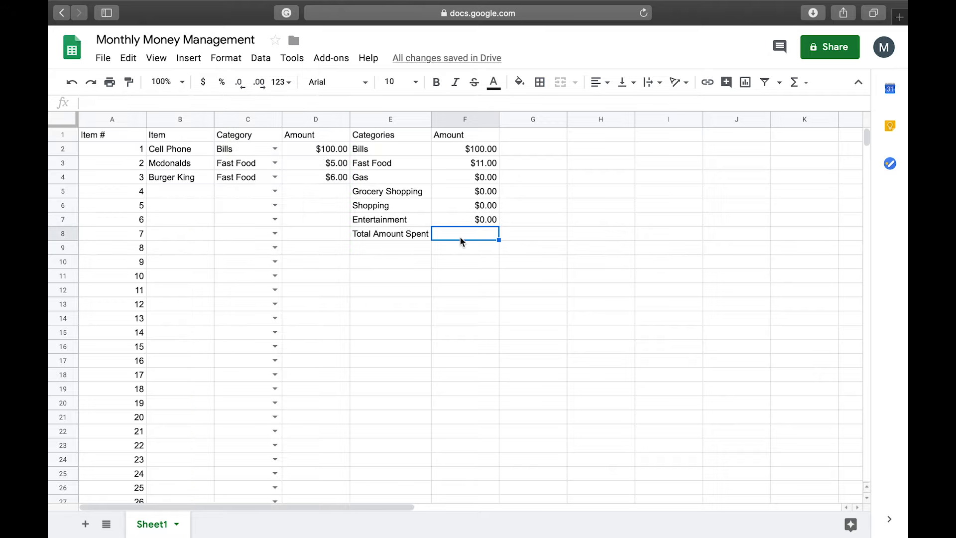
# Enter a SUM formula in F8 beside Total Amount Spent that adds the category amounts in F2:F7.
pyautogui.write('=')
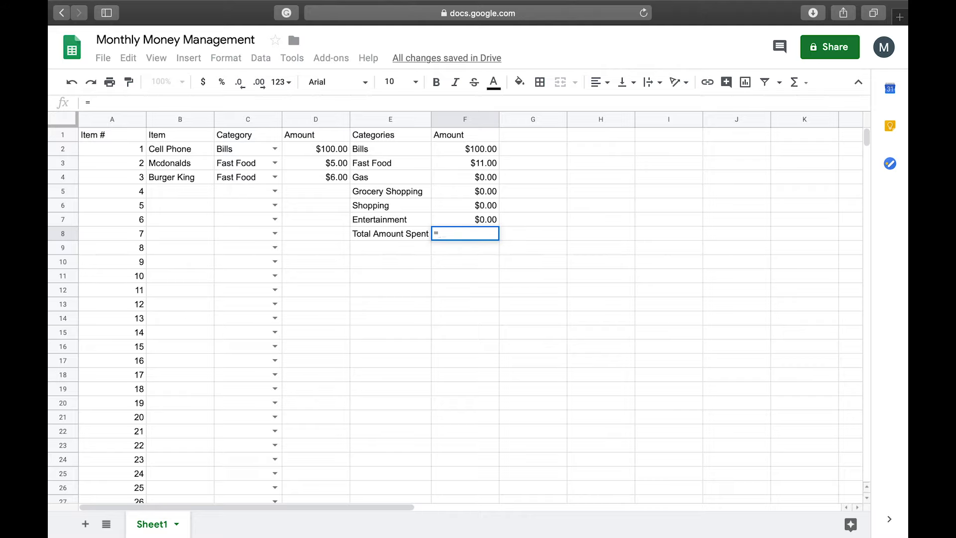
pyautogui.write('sum')
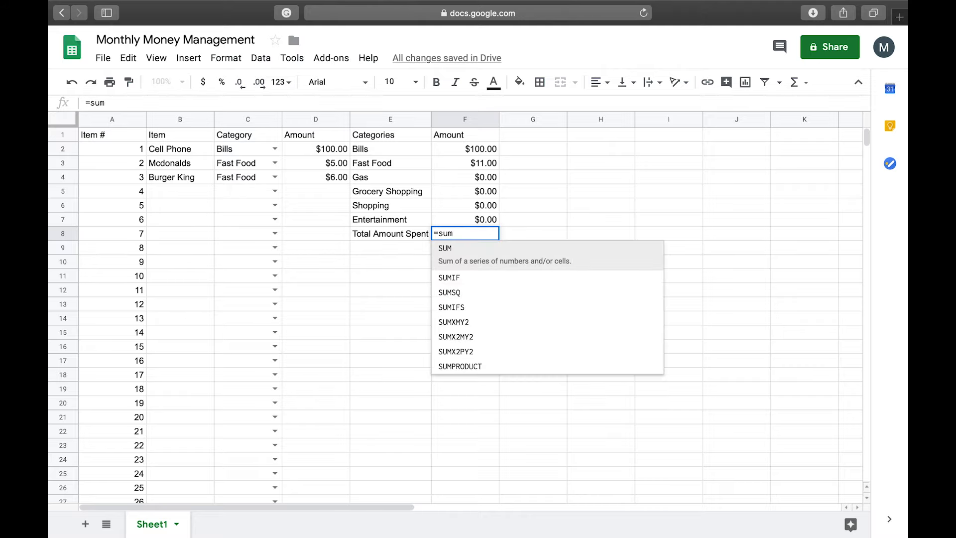
pyautogui.write('(')
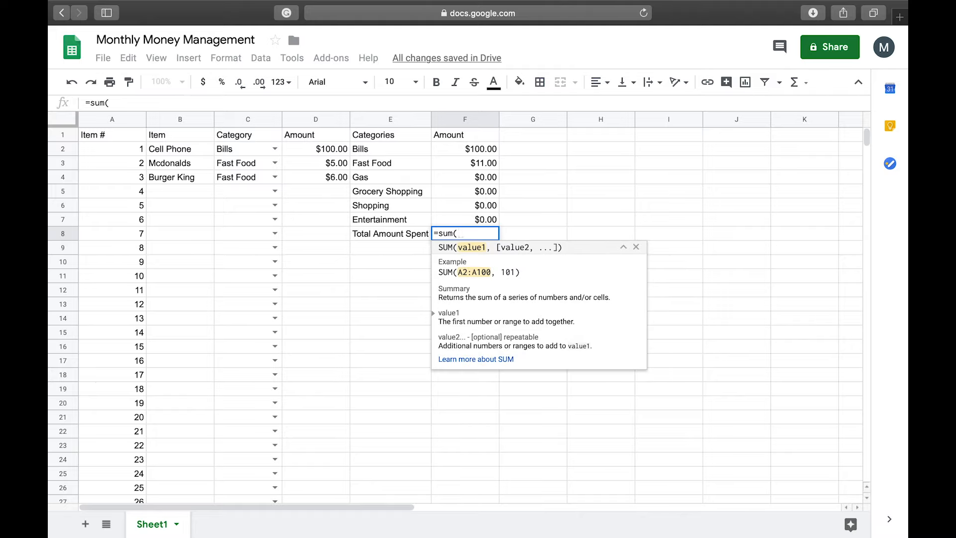
pyautogui.moveTo(473, 150); pyautogui.dragTo(490, 221)
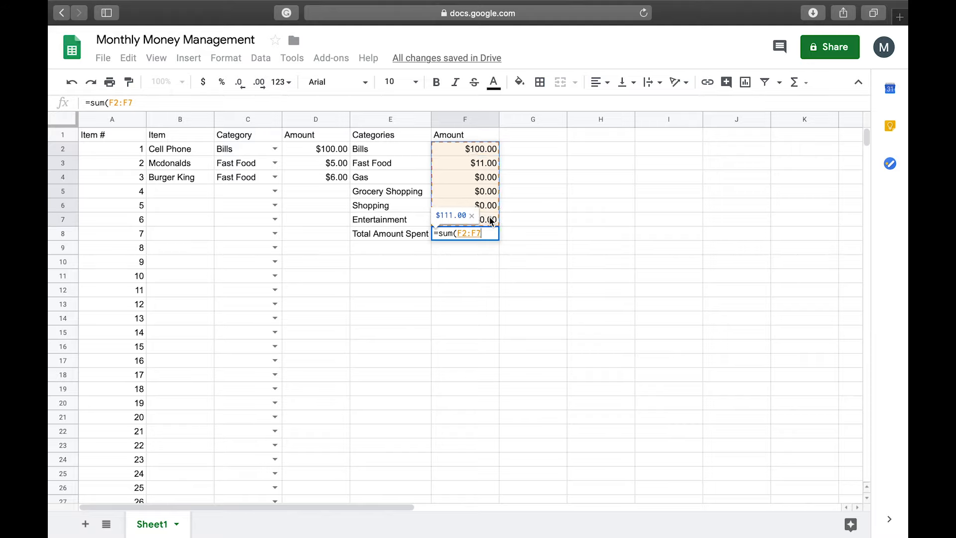
pyautogui.press('Return')
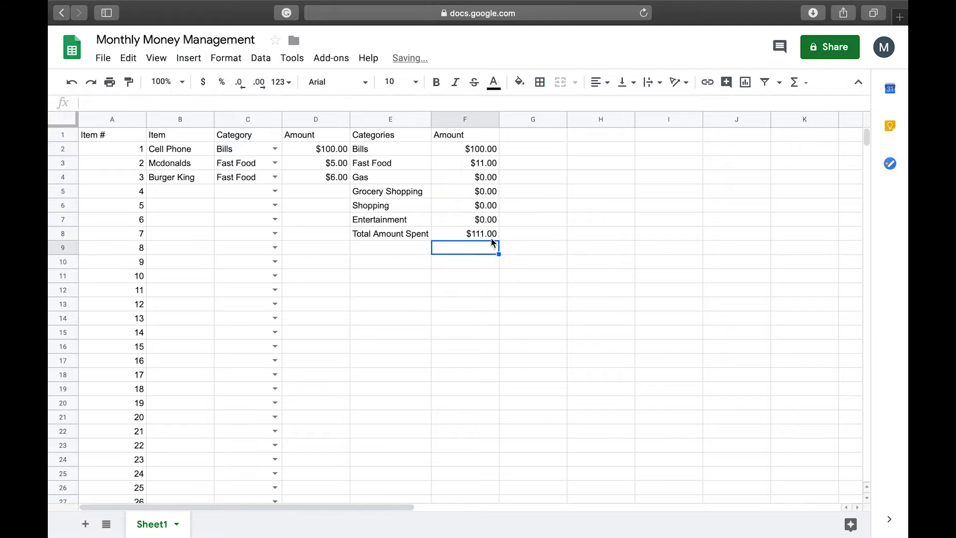